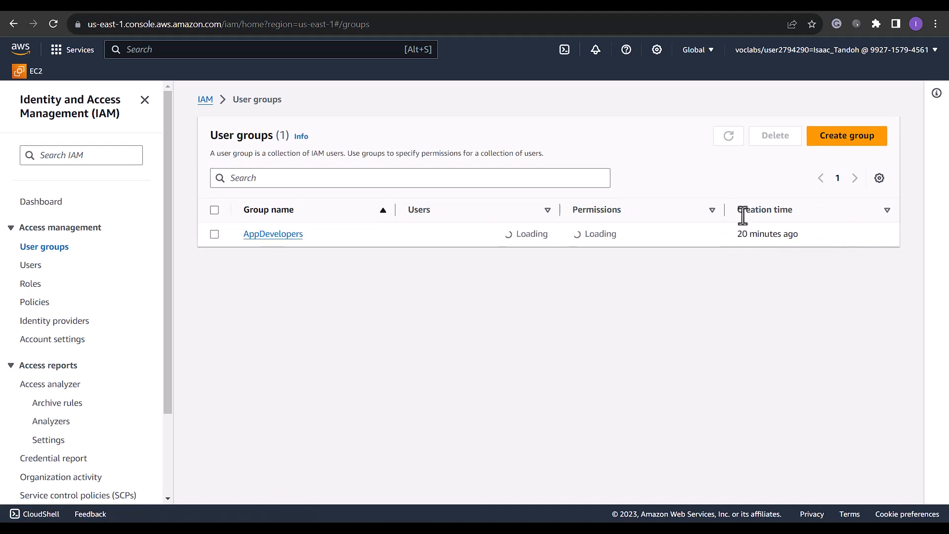
Start a new user group named DBAdministrators and go to its permissions policy search
{"action": "left_click", "coordinate": [877, 140]}
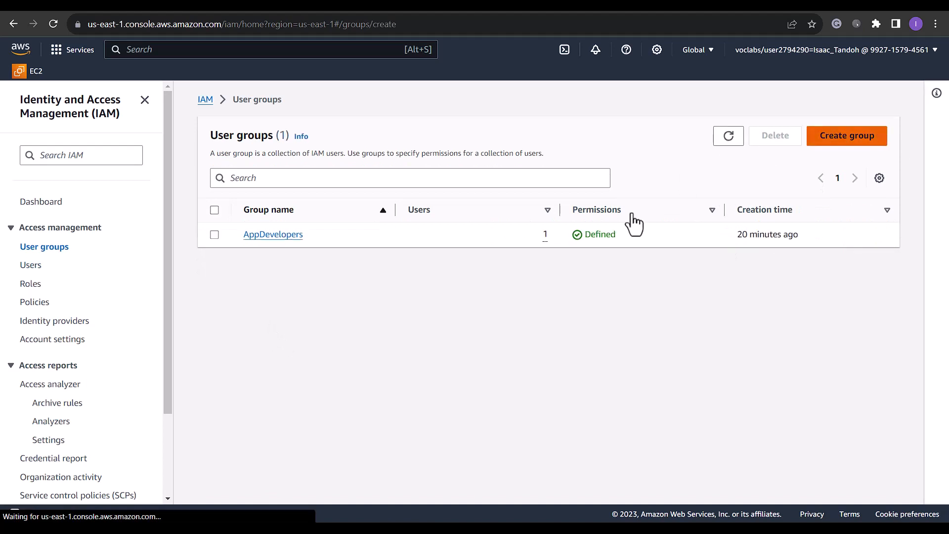
{"action": "left_click", "coordinate": [289, 241]}
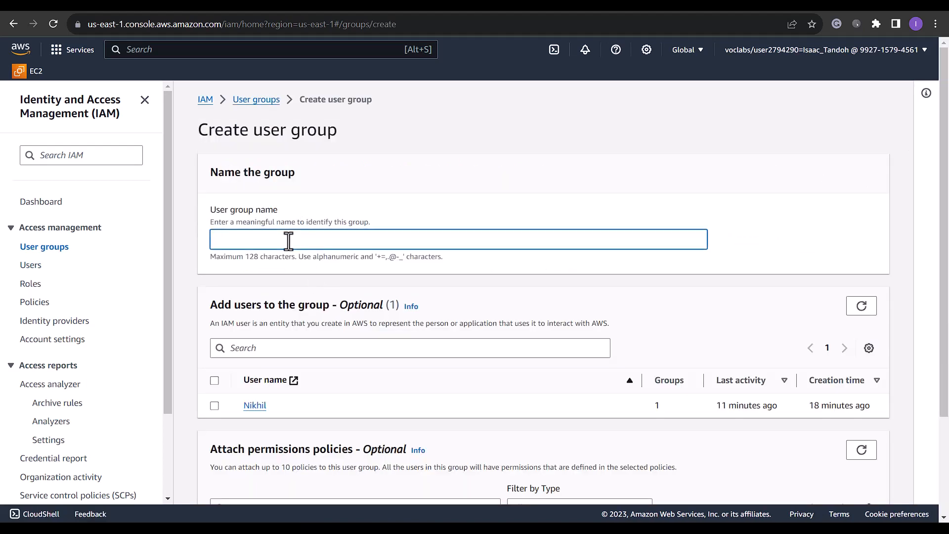
{"action": "type", "text": "DBAdminist"}
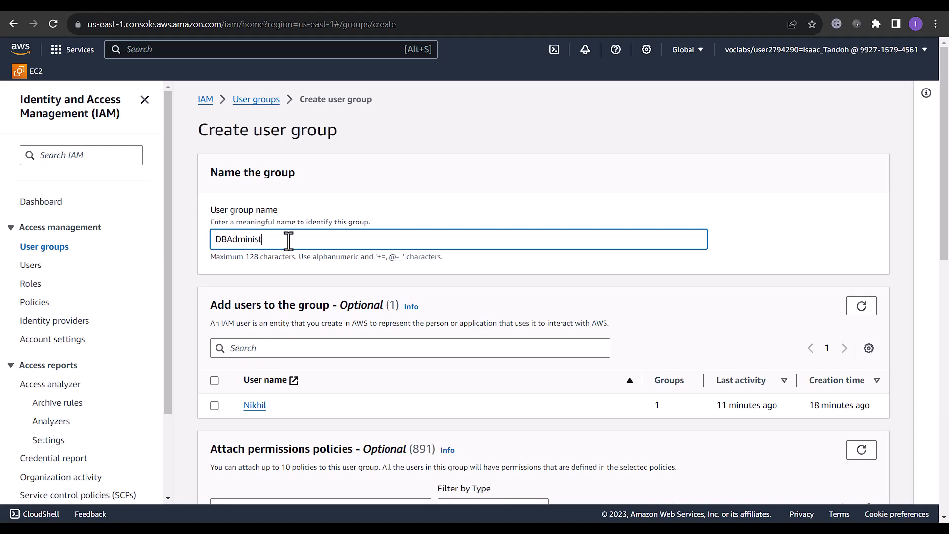
{"action": "type", "text": "rators"}
{"action": "scroll", "coordinate": [292, 339], "scroll_direction": "down", "scroll_amount": 5}
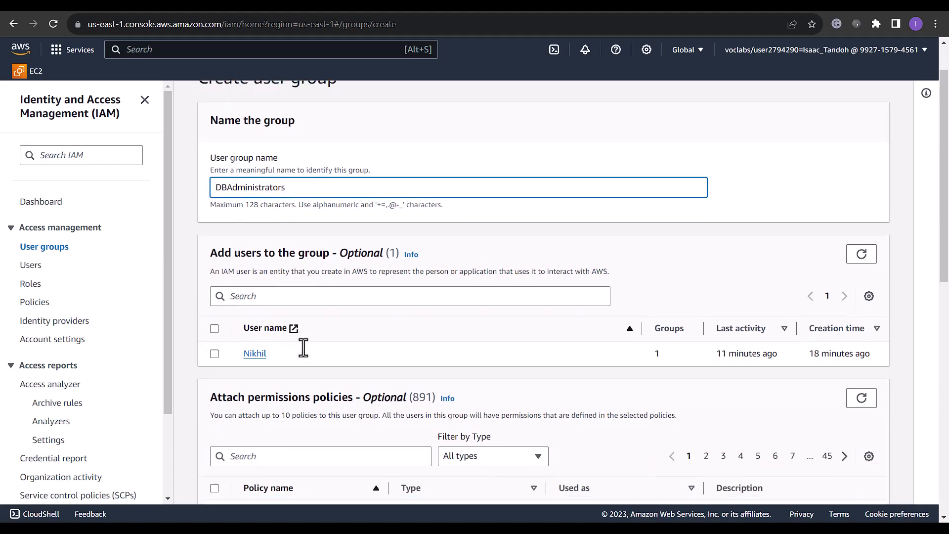
{"action": "left_click", "coordinate": [268, 262]}
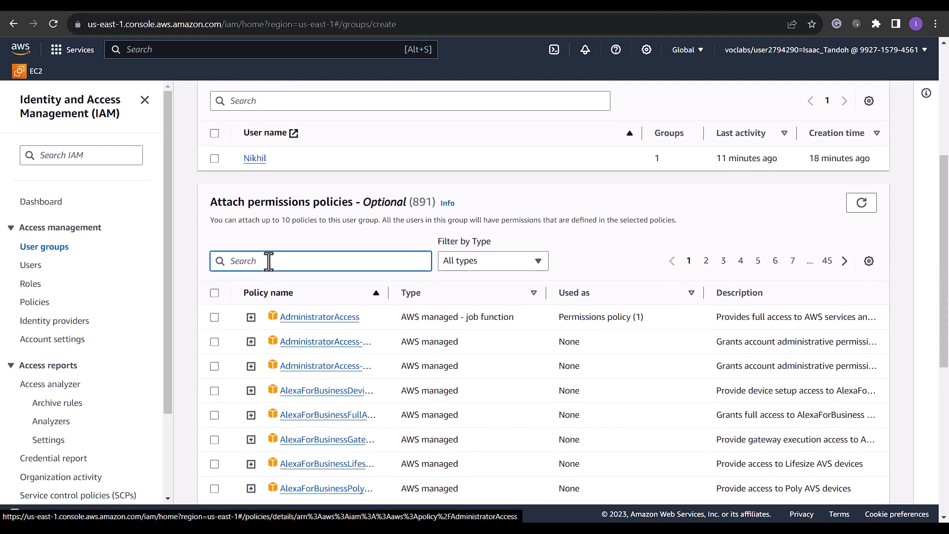
Attach AmazonRDSReadOnlyAccess and AmazonSSMFullAccess, then create the DBAdministrators group
{"action": "type", "text": "ama"}
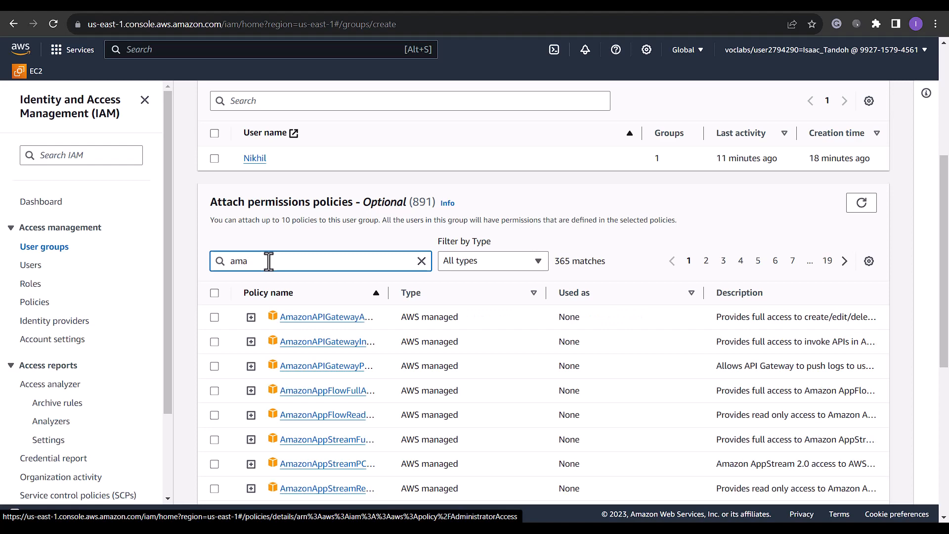
{"action": "type", "text": "zonrdsread"}
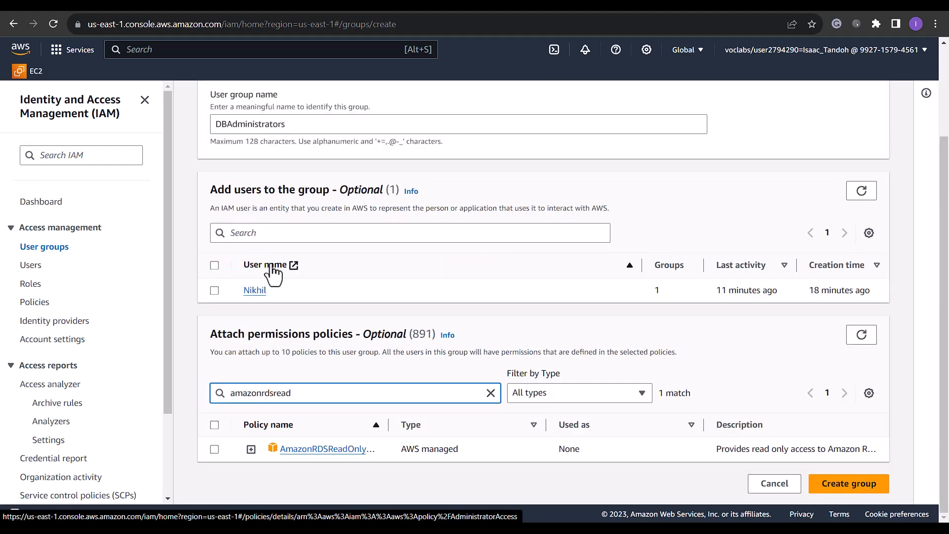
{"action": "left_click", "coordinate": [218, 449]}
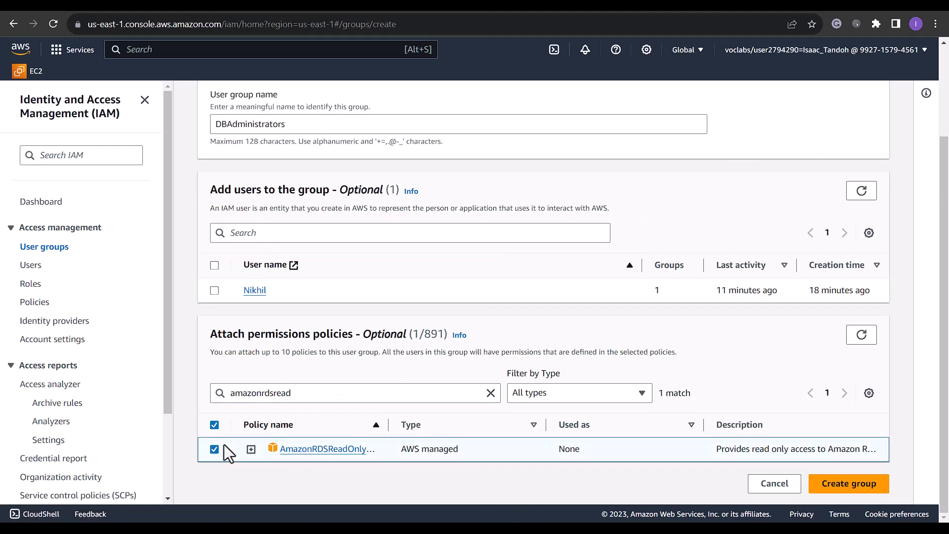
{"action": "double_click", "coordinate": [310, 389]}
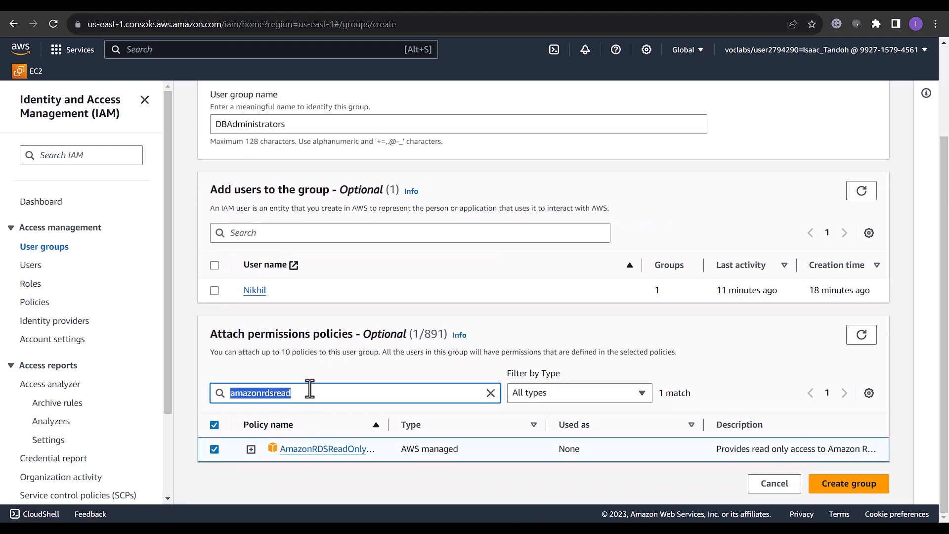
{"action": "type", "text": "amazon"}
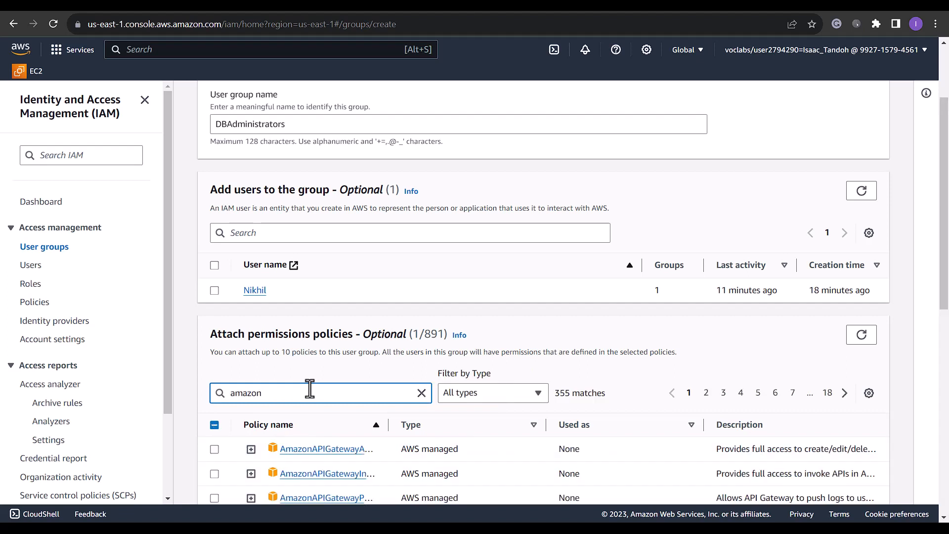
{"action": "type", "text": "ssmfull"}
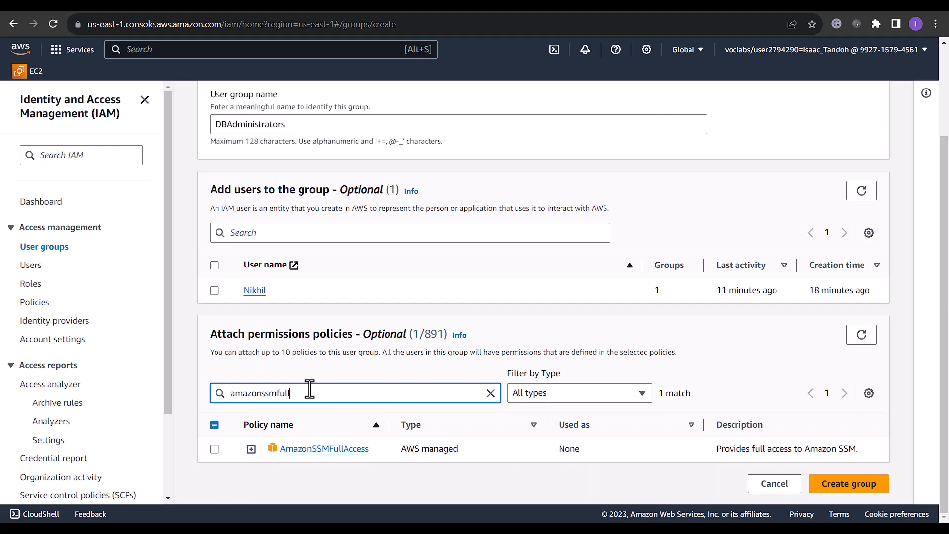
{"action": "left_click", "coordinate": [214, 449]}
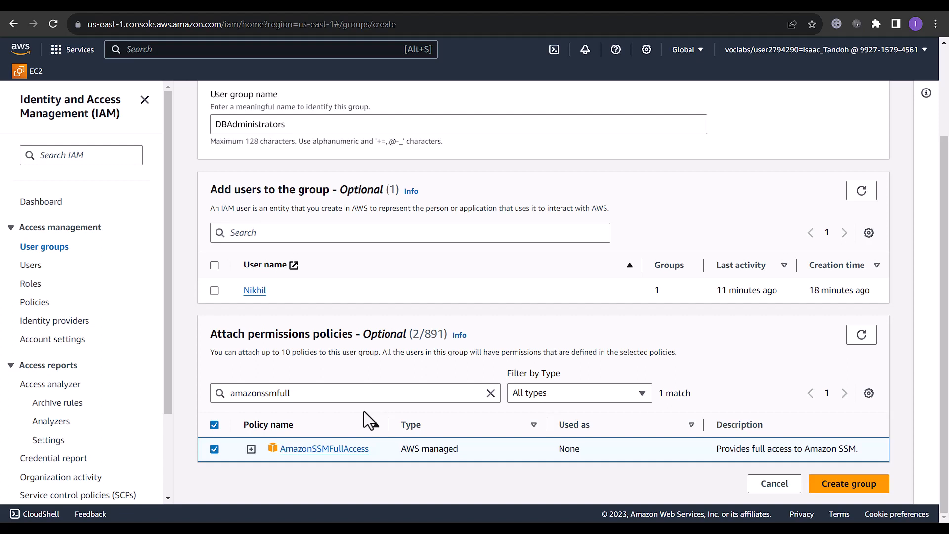
{"action": "left_click", "coordinate": [350, 427]}
{"action": "left_click", "coordinate": [865, 487]}
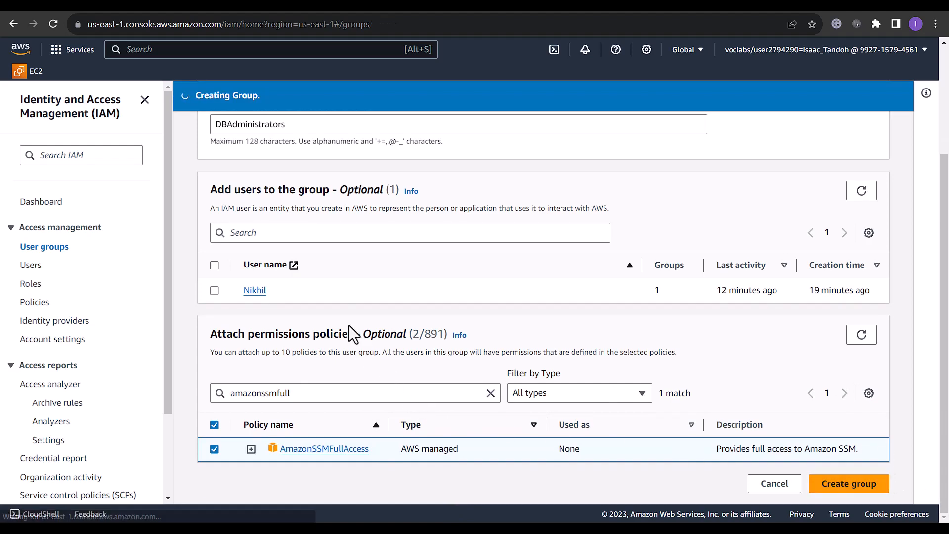
Start a new IAM user with console access and a custom password, no reset required
{"action": "left_click", "coordinate": [30, 267]}
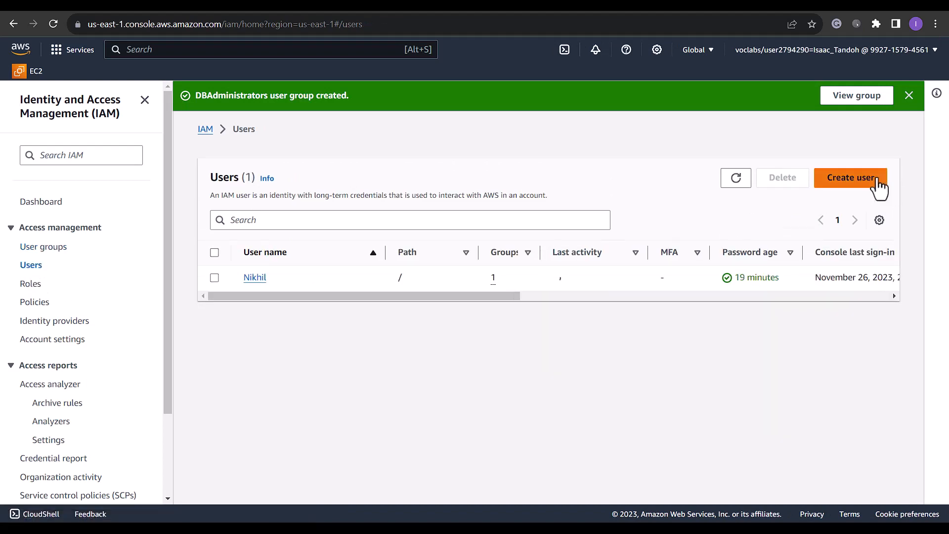
{"action": "left_click", "coordinate": [877, 181]}
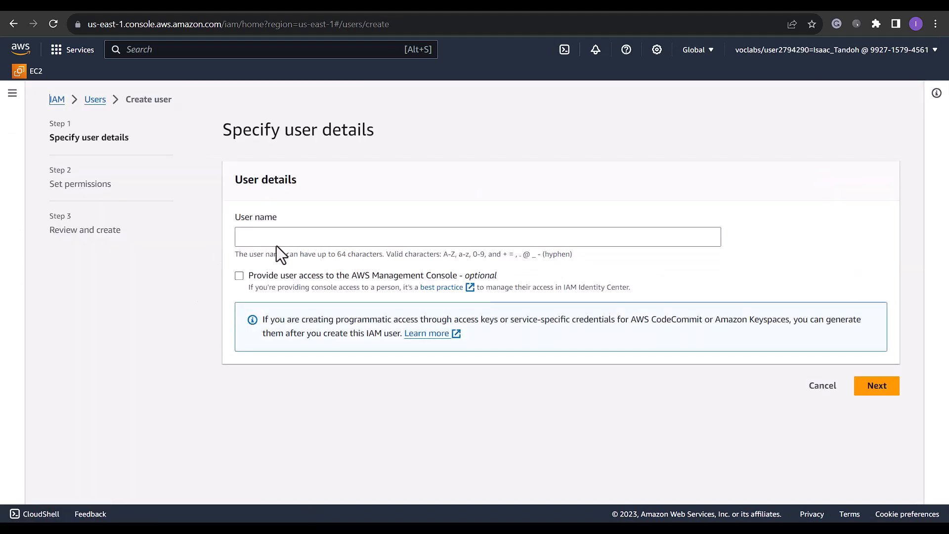
{"action": "left_click", "coordinate": [276, 236]}
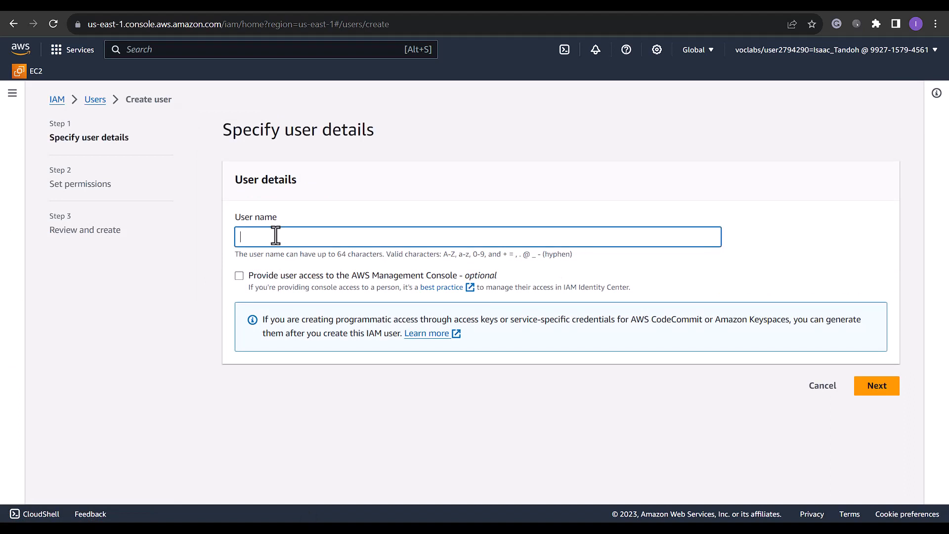
{"action": "type", "text": "Olivia"}
{"action": "left_click", "coordinate": [238, 280]}
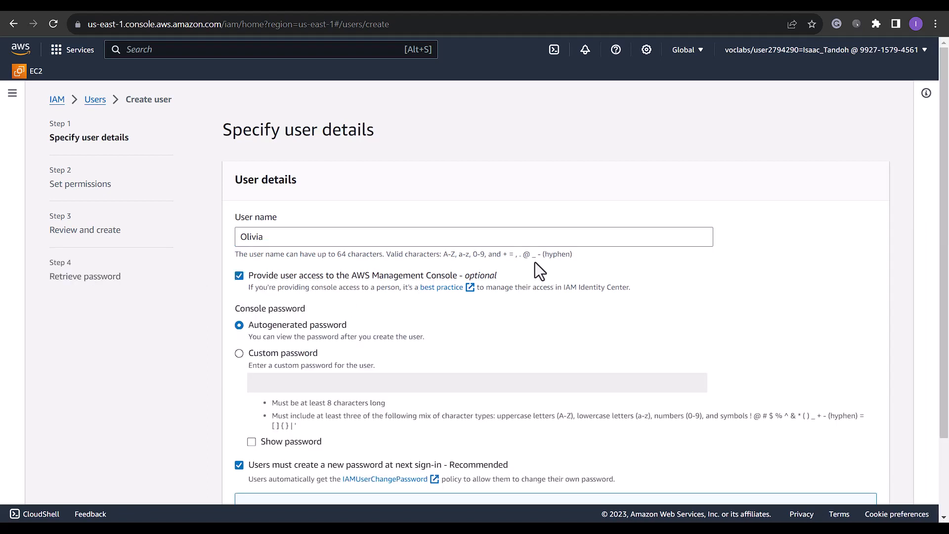
{"action": "left_click", "coordinate": [239, 353]}
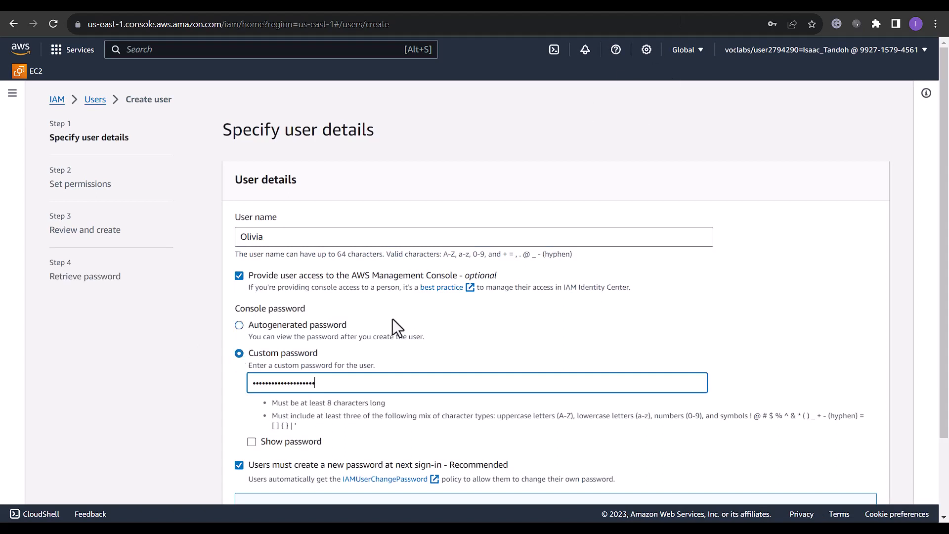
{"action": "scroll", "coordinate": [394, 321], "scroll_direction": "down", "scroll_amount": 2}
{"action": "left_click", "coordinate": [237, 373]}
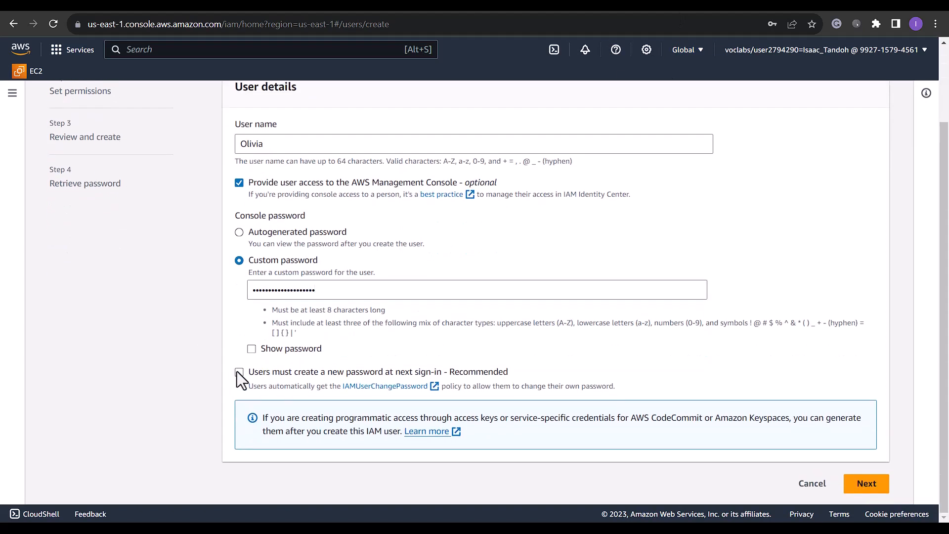
Add the user to DBAdministrators, create it, and copy the console sign-in URL
{"action": "left_click", "coordinate": [872, 492]}
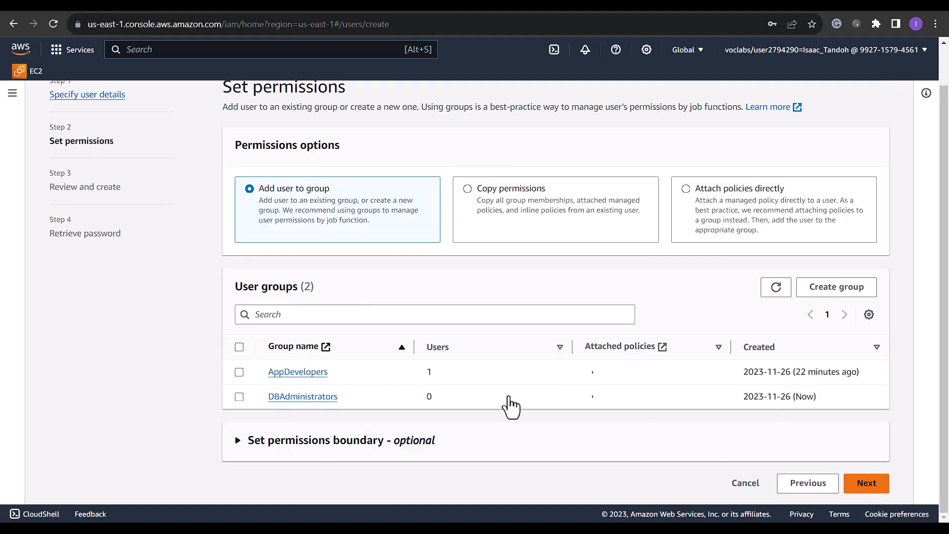
{"action": "left_click", "coordinate": [238, 395]}
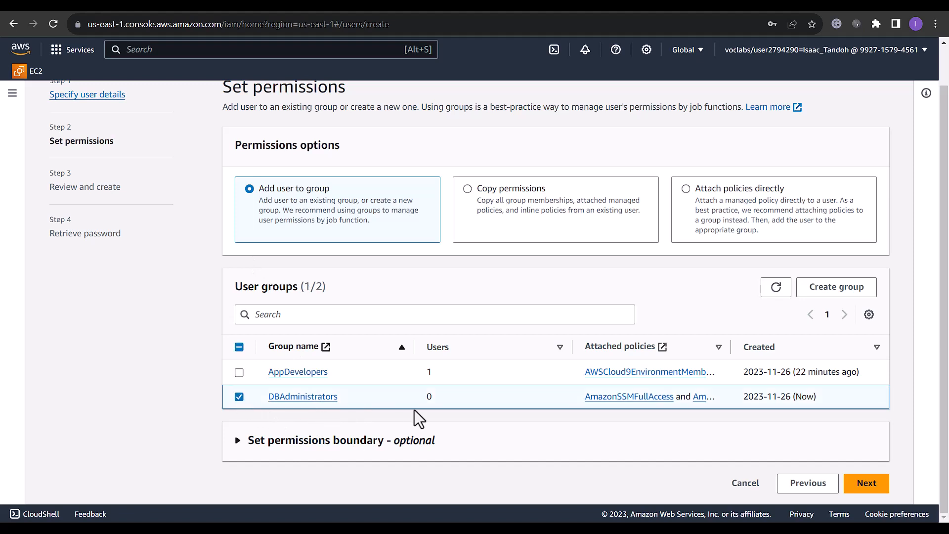
{"action": "left_click", "coordinate": [871, 487]}
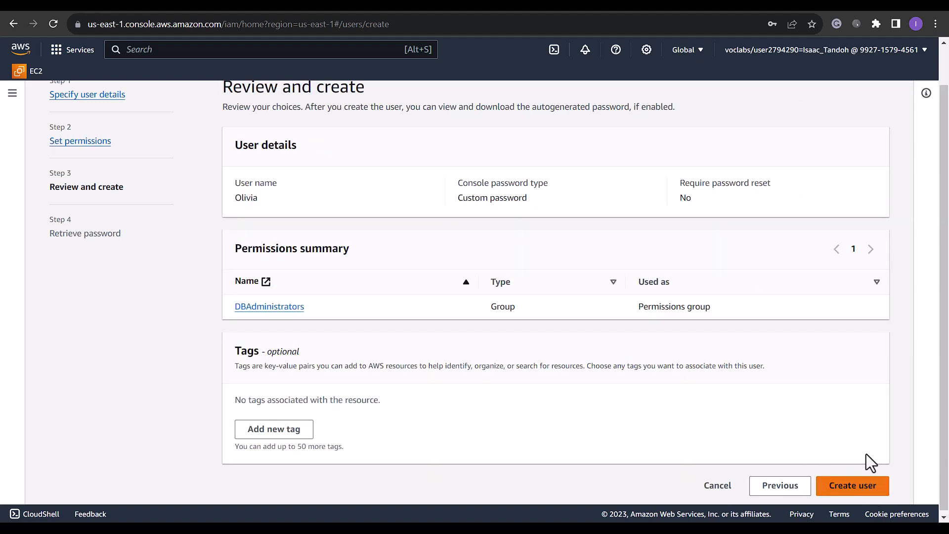
{"action": "left_click", "coordinate": [876, 487]}
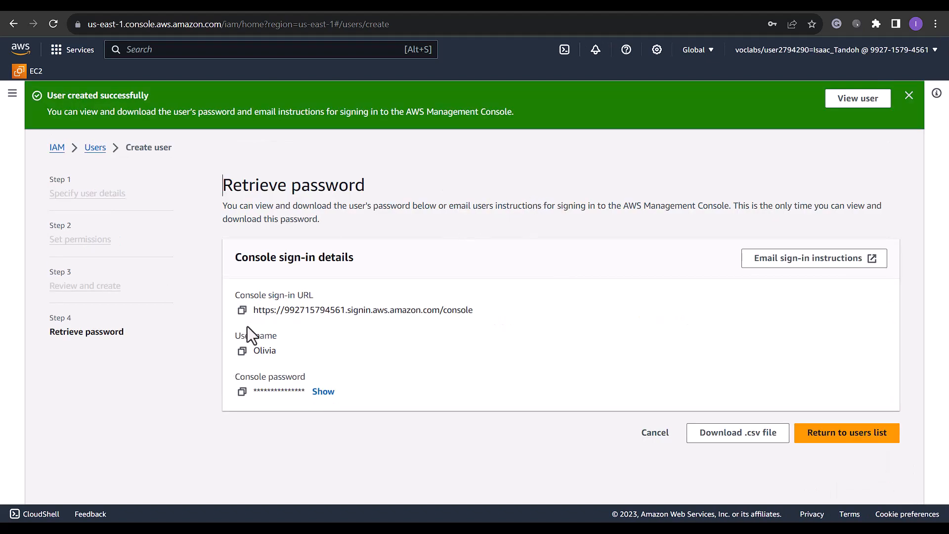
{"action": "left_click", "coordinate": [242, 309]}
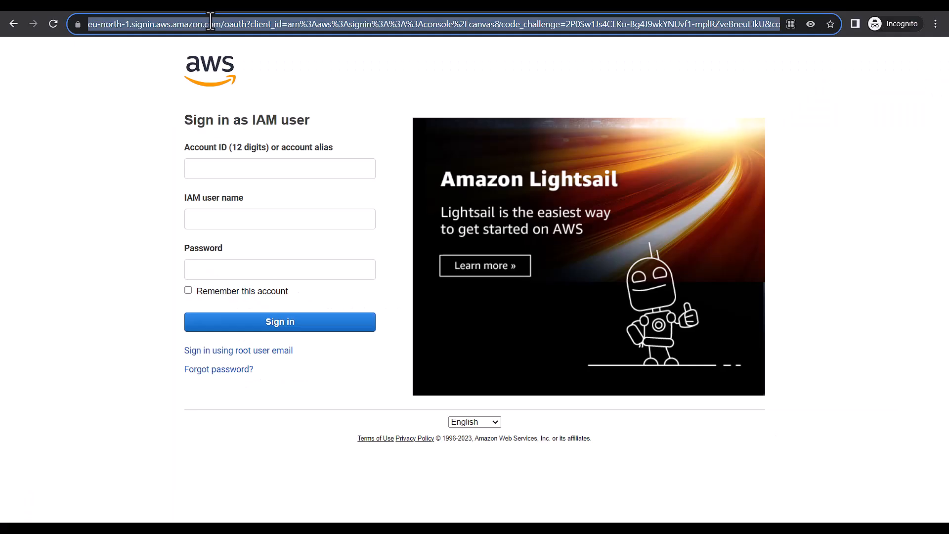
Open the copied sign-in URL and log in with the new IAM user's name and password
{"action": "key", "text": "ctrl+v"}
{"action": "key", "text": "Return"}
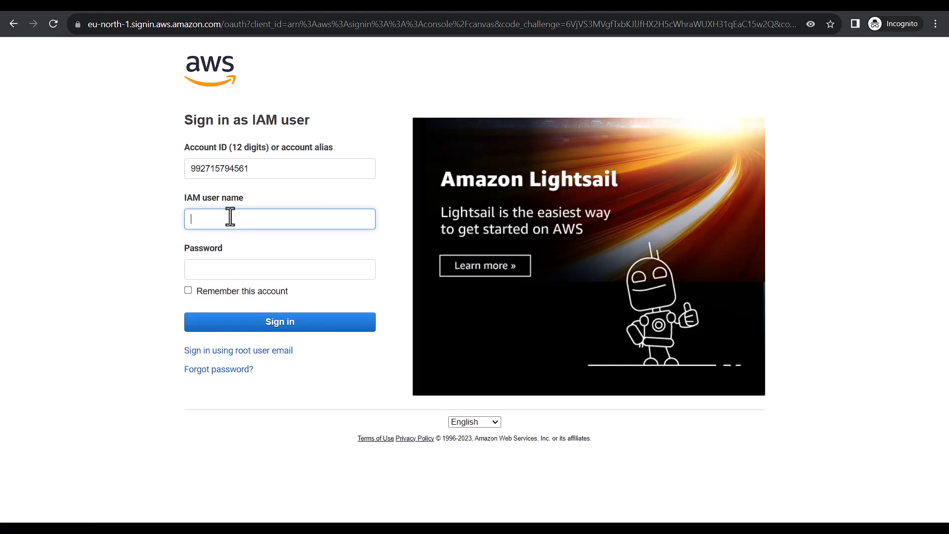
{"action": "type", "text": "Olivia"}
{"action": "key", "text": "Tab"}
{"action": "key", "text": "ctrl+v"}
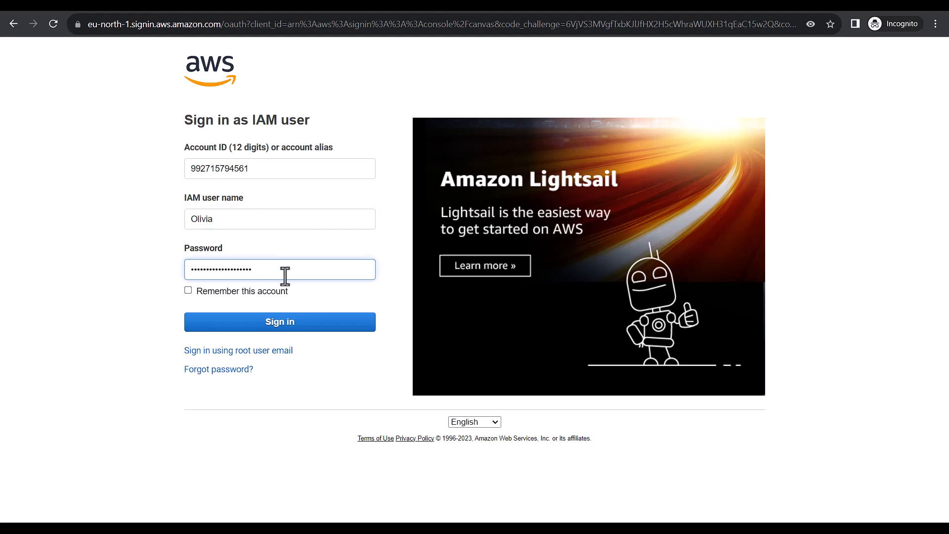
{"action": "left_click", "coordinate": [271, 325]}
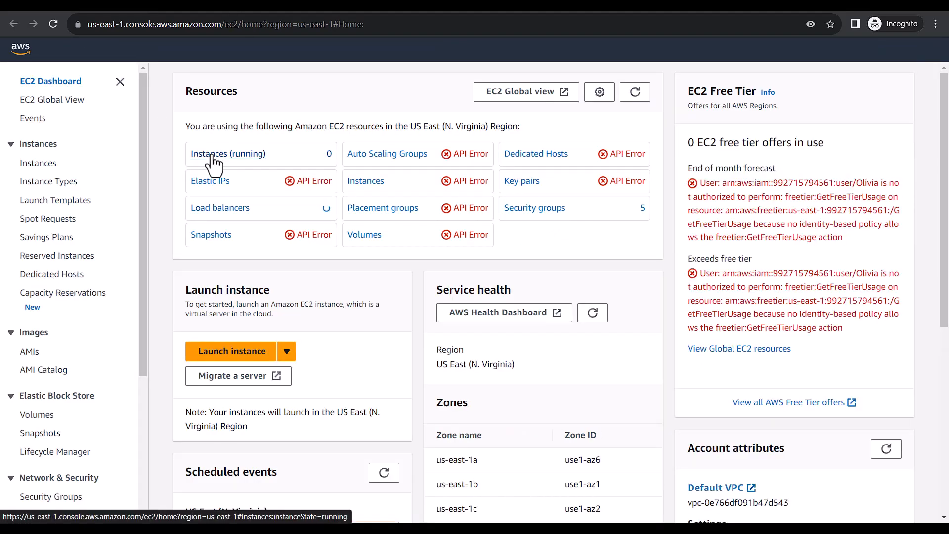
Check the running EC2 instances, then review the cafedatabase RDS connectivity and security details
{"action": "left_click", "coordinate": [211, 154]}
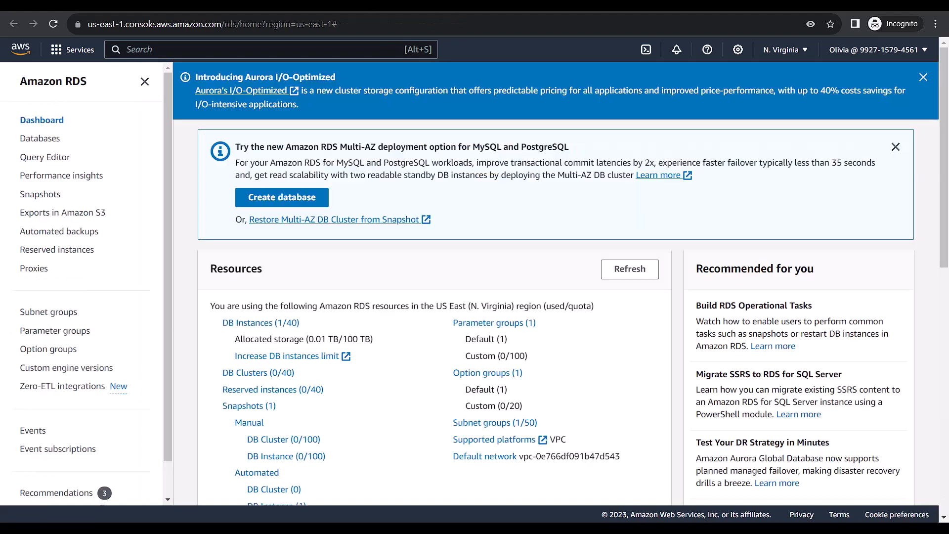
{"action": "left_click", "coordinate": [35, 144]}
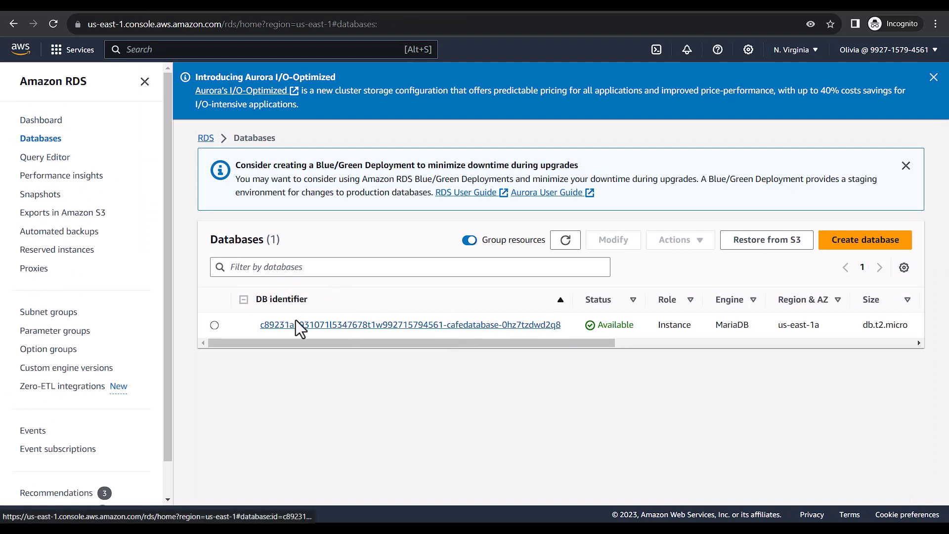
{"action": "left_click", "coordinate": [334, 327]}
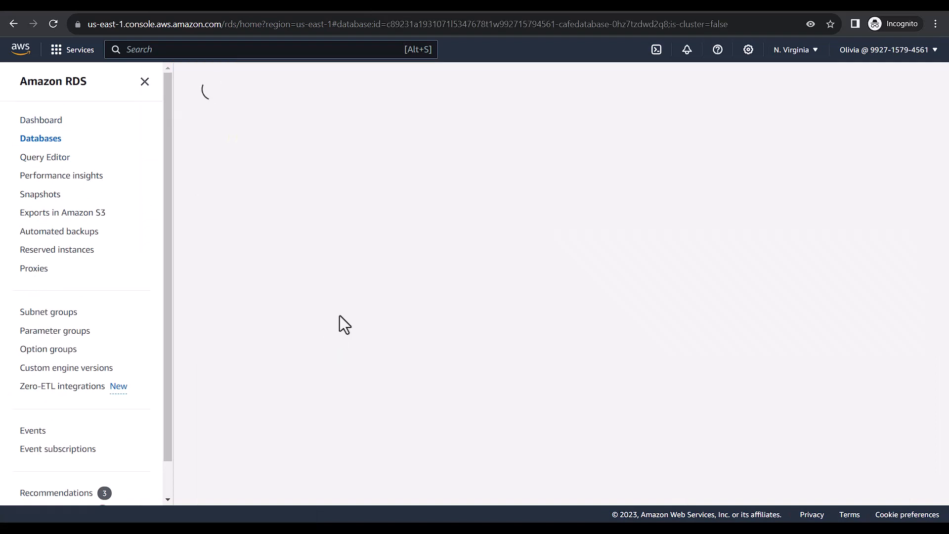
{"action": "scroll", "coordinate": [351, 348], "scroll_direction": "down", "scroll_amount": 6}
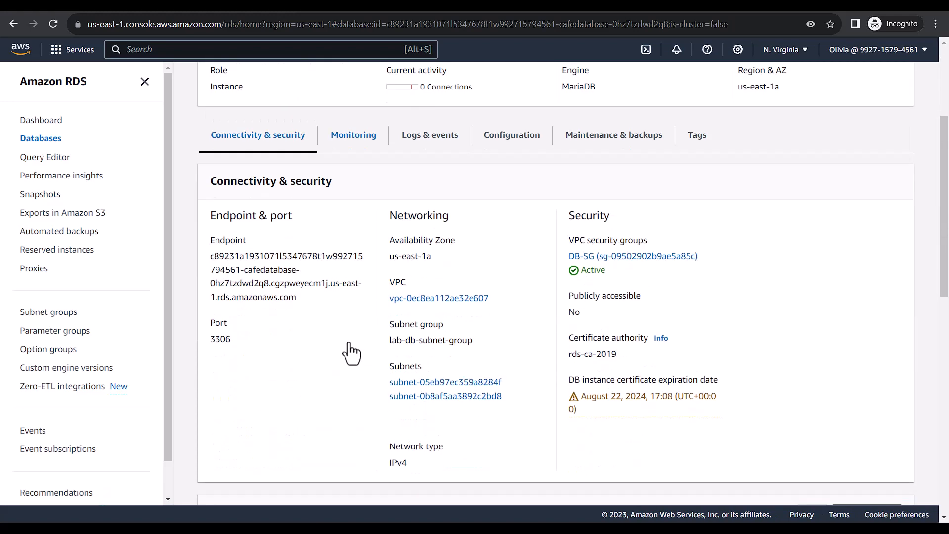
{"action": "scroll", "coordinate": [350, 350], "scroll_direction": "down", "scroll_amount": 5}
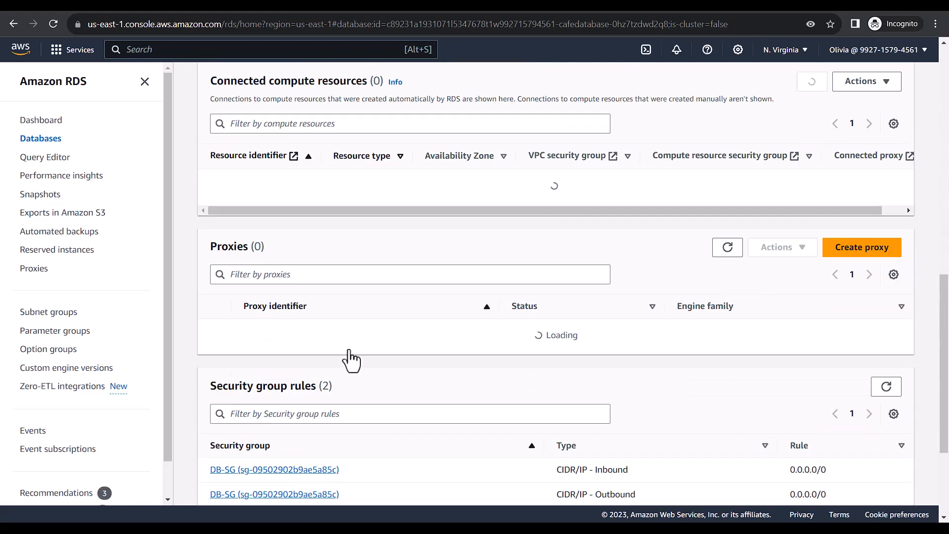
{"action": "scroll", "coordinate": [350, 352], "scroll_direction": "up", "scroll_amount": 8}
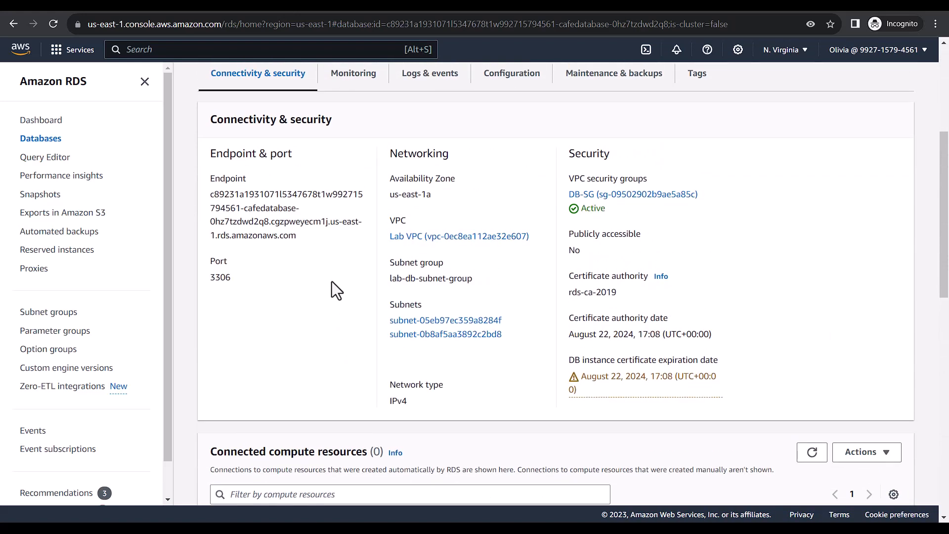
{"action": "scroll", "coordinate": [292, 210], "scroll_direction": "up", "scroll_amount": 3}
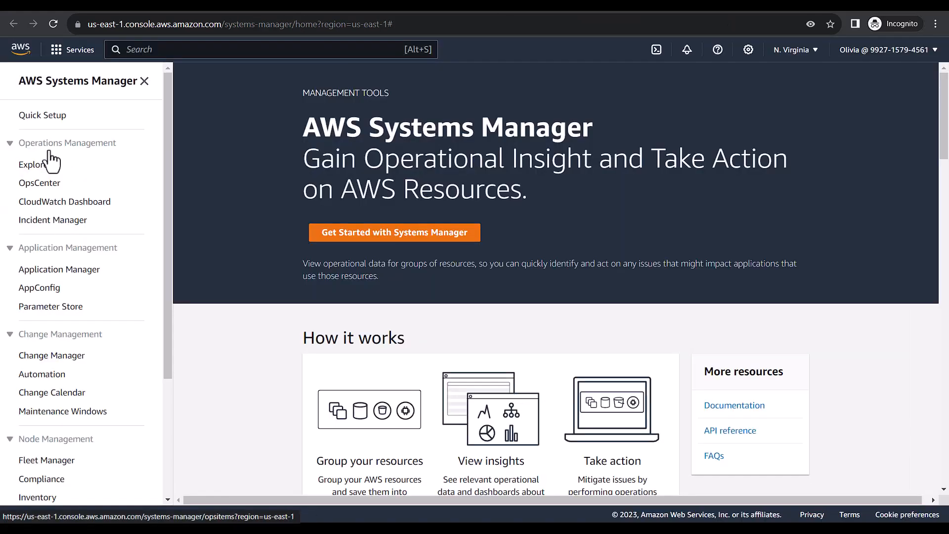
View the /cafe/dbUser parameter in Parameter Store (value root) and return to the list
{"action": "left_click", "coordinate": [52, 306]}
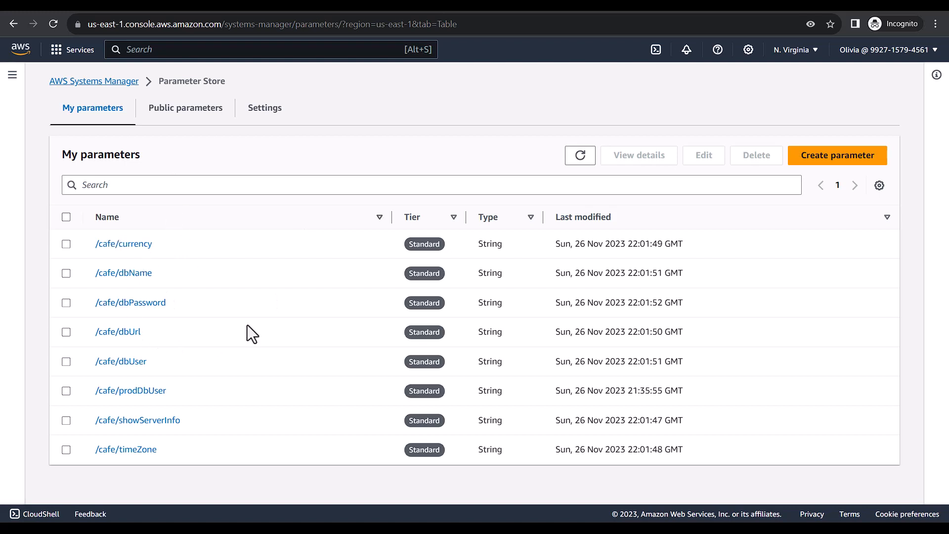
{"action": "left_click", "coordinate": [113, 364]}
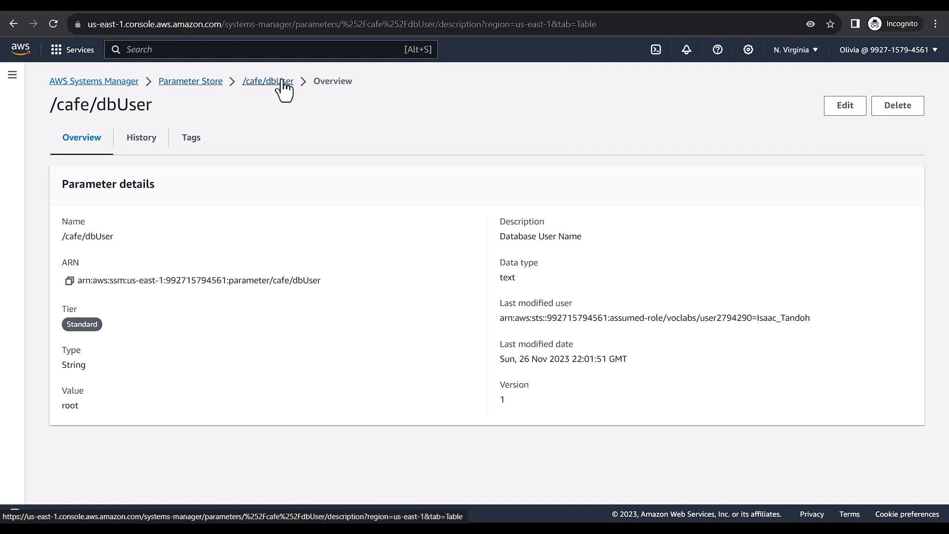
{"action": "left_click", "coordinate": [203, 83]}
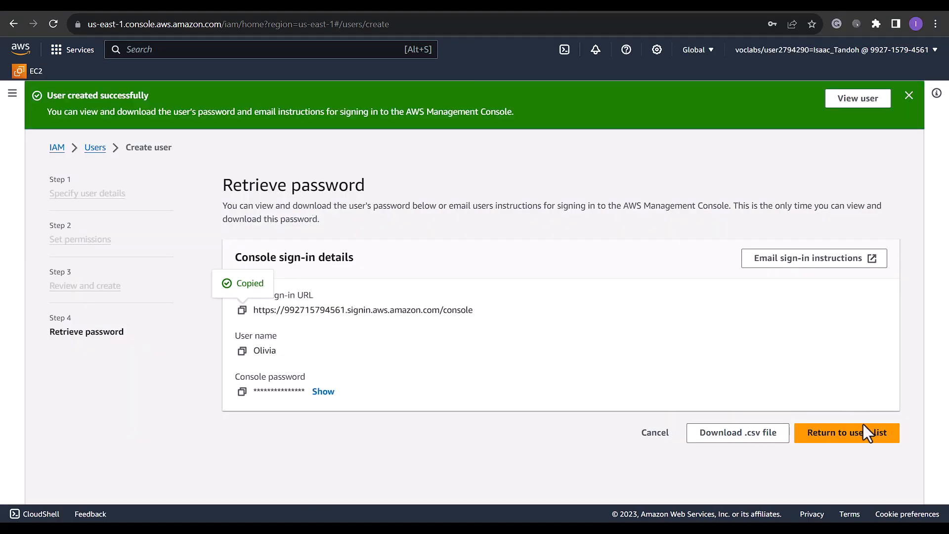
Leave the password page and open Attach policies for the DBAdministrators group
{"action": "left_click", "coordinate": [864, 430]}
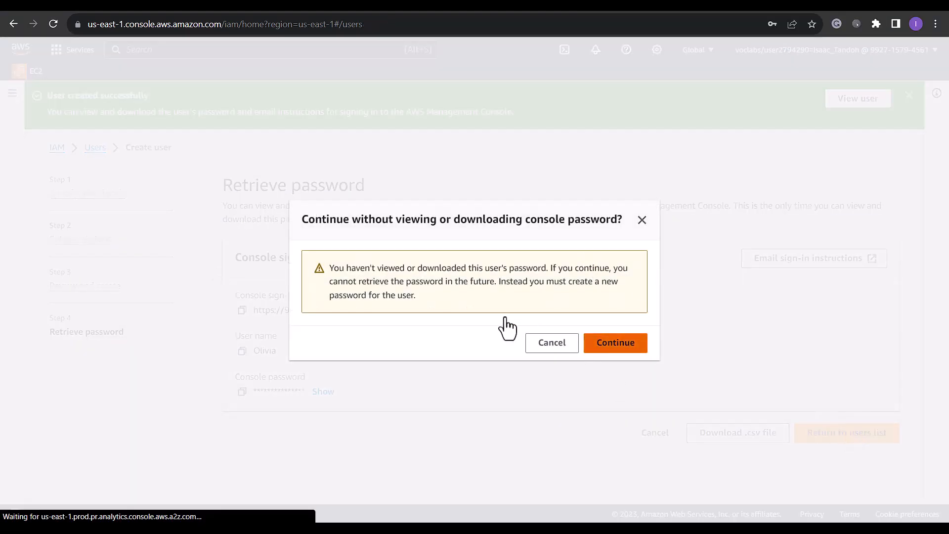
{"action": "left_click", "coordinate": [616, 342]}
{"action": "left_click", "coordinate": [30, 249]}
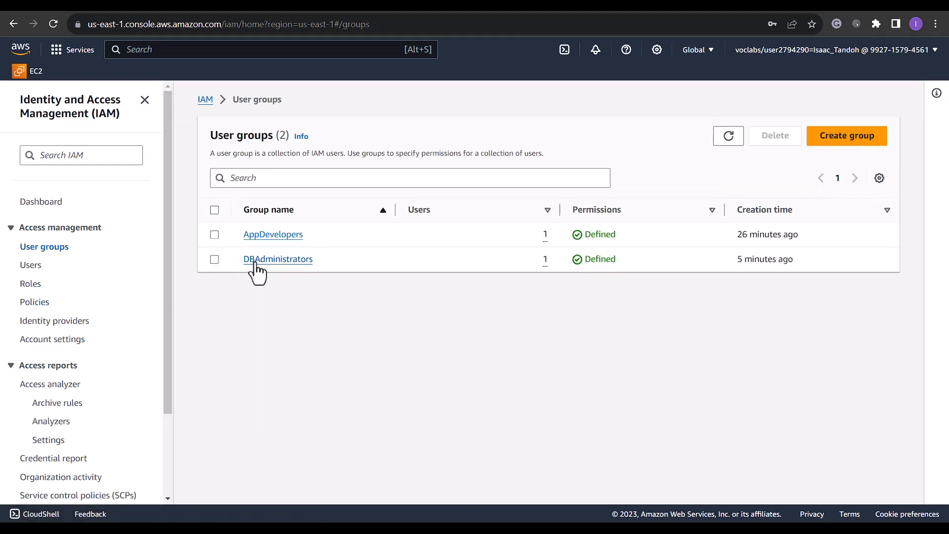
{"action": "left_click", "coordinate": [256, 264]}
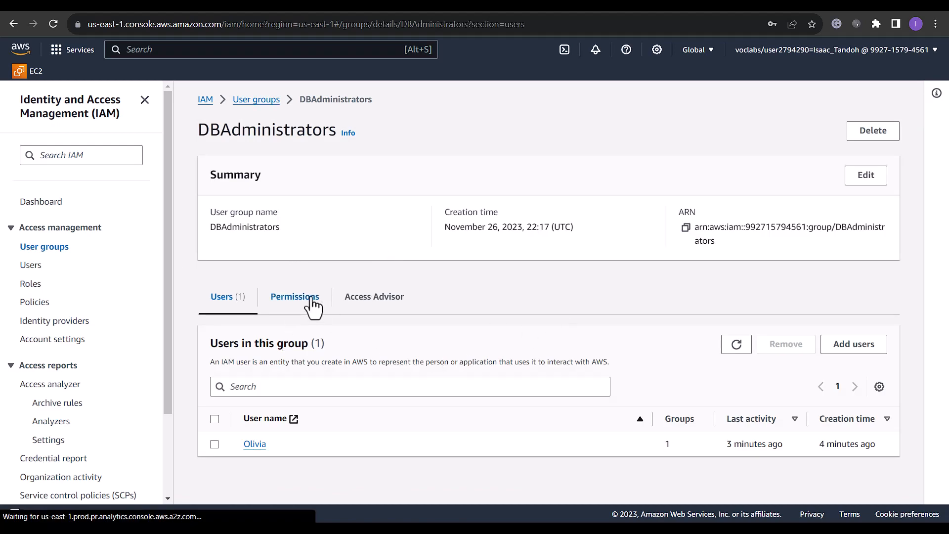
{"action": "left_click", "coordinate": [312, 298]}
{"action": "left_click", "coordinate": [819, 350]}
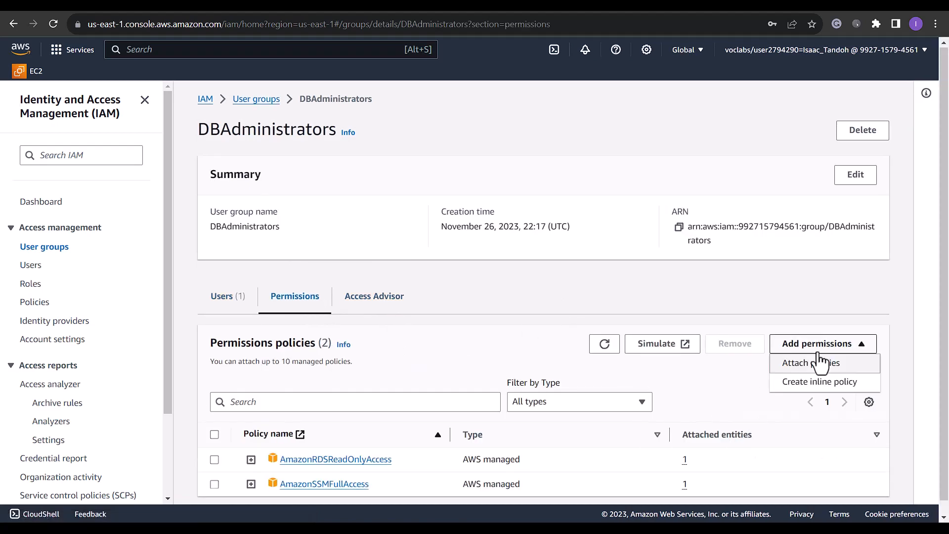
{"action": "left_click", "coordinate": [818, 364]}
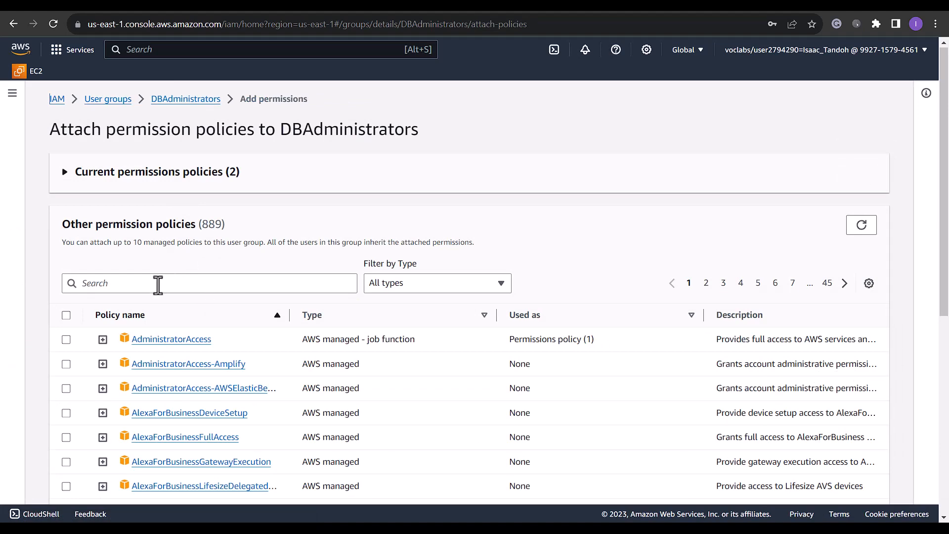
Attach AmazonEC2ReadOnlyAccess and IAMReadOnlyAccess to DBAdministrators
{"action": "left_click", "coordinate": [158, 285]}
{"action": "type", "text": "amazonec2read"}
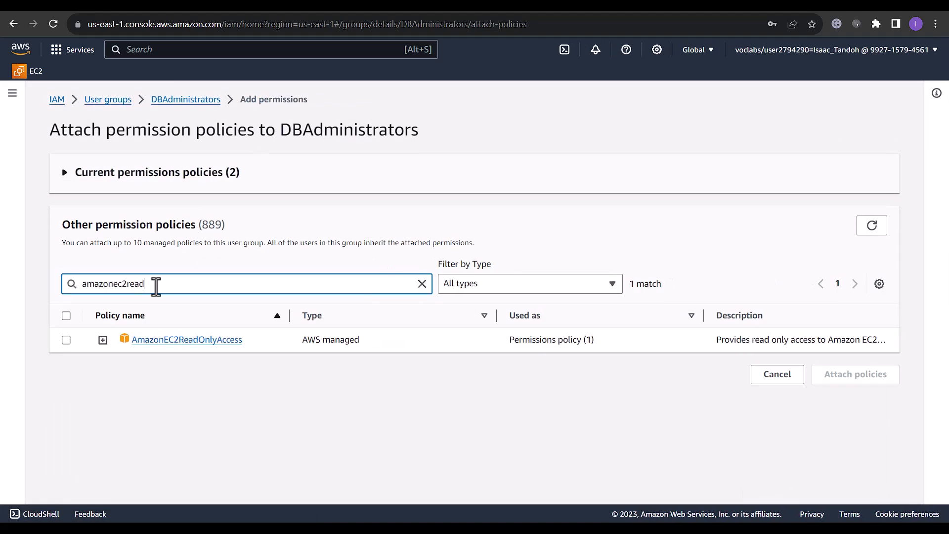
{"action": "left_click", "coordinate": [66, 340]}
{"action": "double_click", "coordinate": [96, 283]}
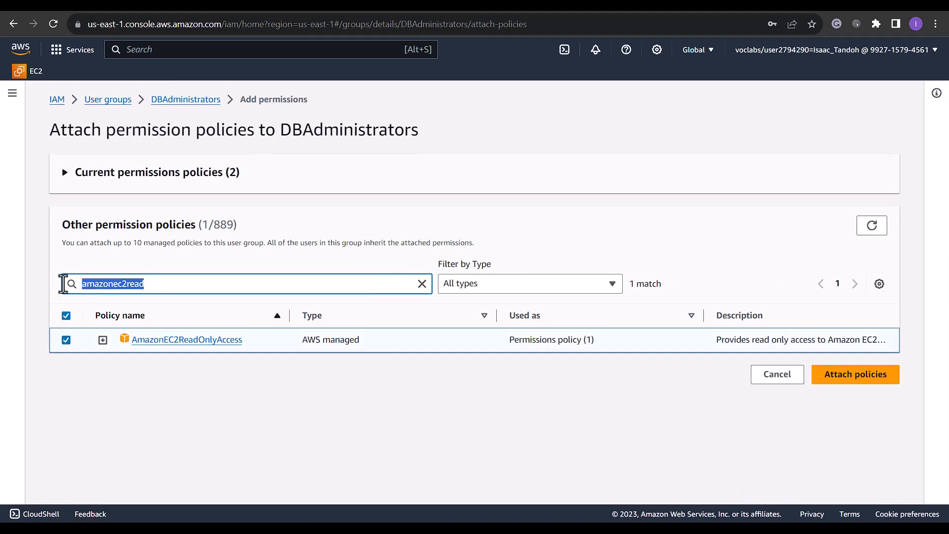
{"action": "type", "text": "iamread"}
{"action": "left_click", "coordinate": [66, 340]}
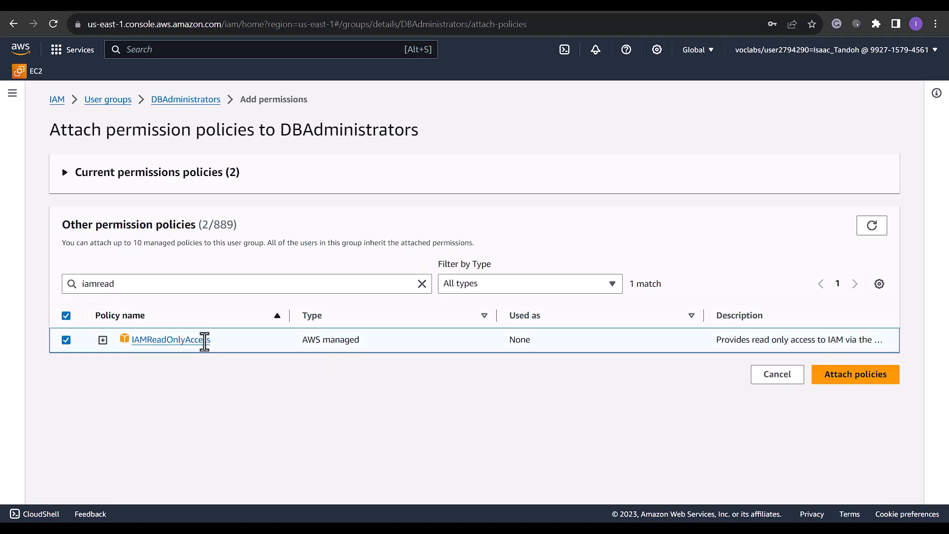
{"action": "left_click", "coordinate": [841, 378]}
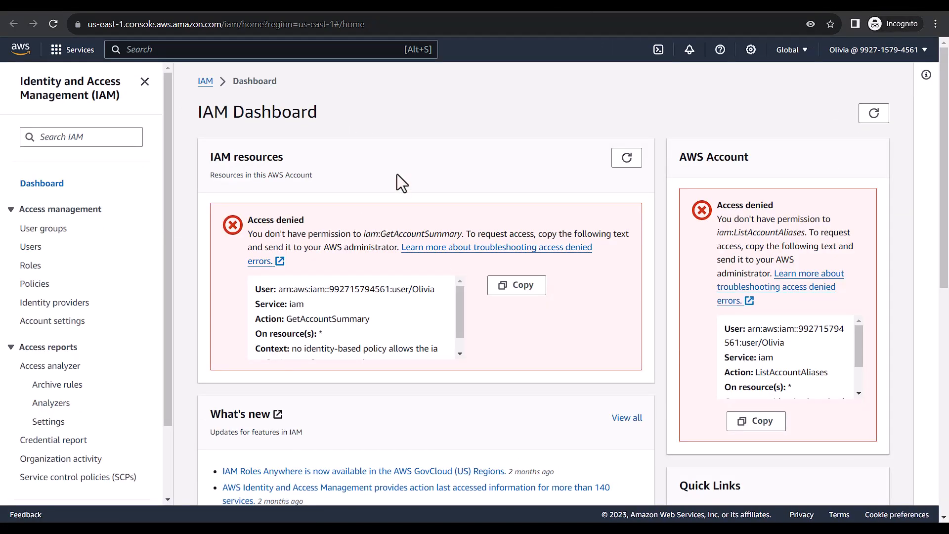
Refresh the new user's IAM resources and security recommendation panels, then go to Users
{"action": "left_click", "coordinate": [627, 157]}
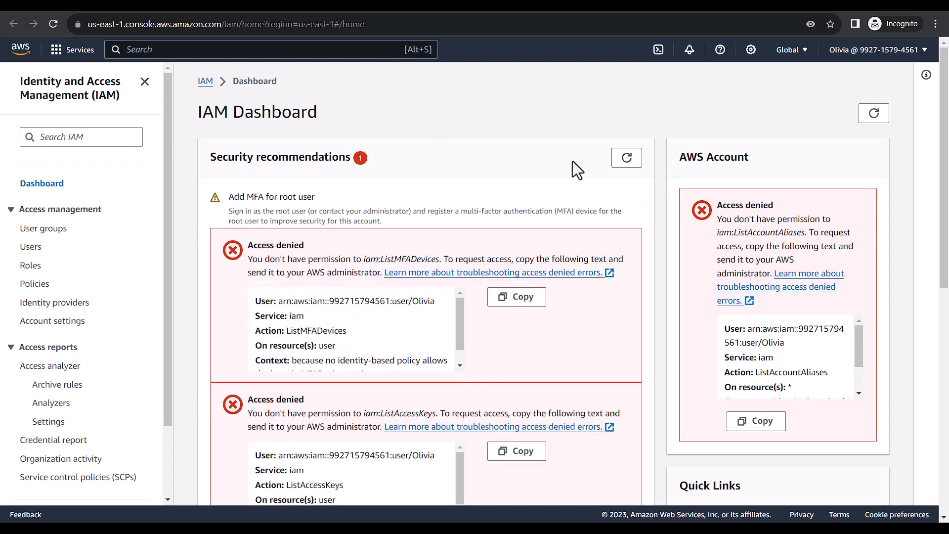
{"action": "left_click", "coordinate": [626, 157]}
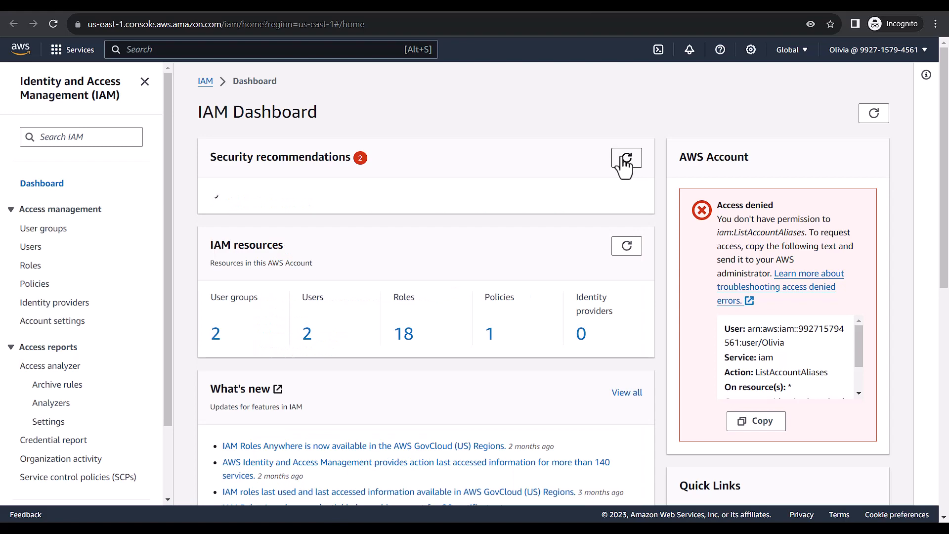
{"action": "left_click", "coordinate": [626, 157]}
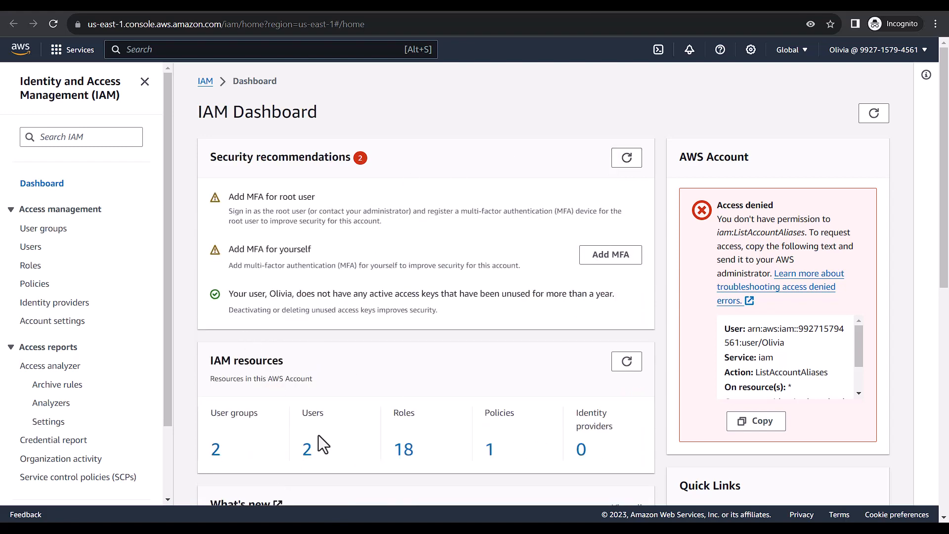
{"action": "scroll", "coordinate": [331, 296], "scroll_direction": "down", "scroll_amount": 4}
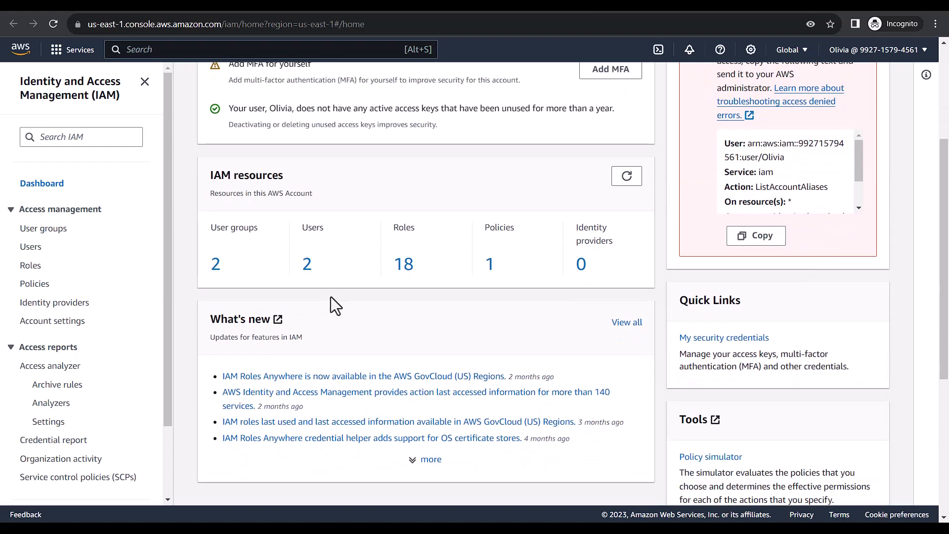
{"action": "scroll", "coordinate": [388, 292], "scroll_direction": "up", "scroll_amount": 4}
{"action": "left_click", "coordinate": [27, 253]}
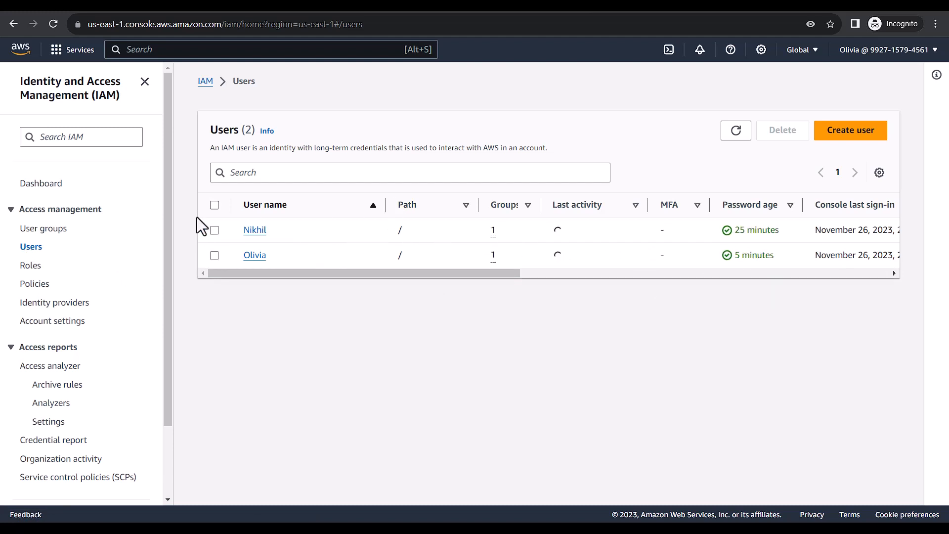
Open User groups, then refresh the new user's EC2 instances list to confirm it loads
{"action": "left_click", "coordinate": [44, 230]}
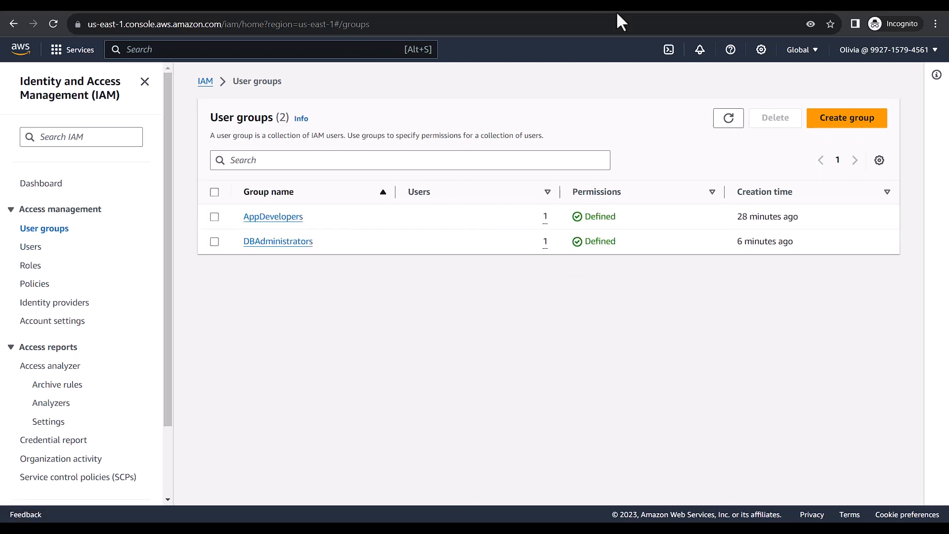
{"action": "left_click", "coordinate": [457, 10]}
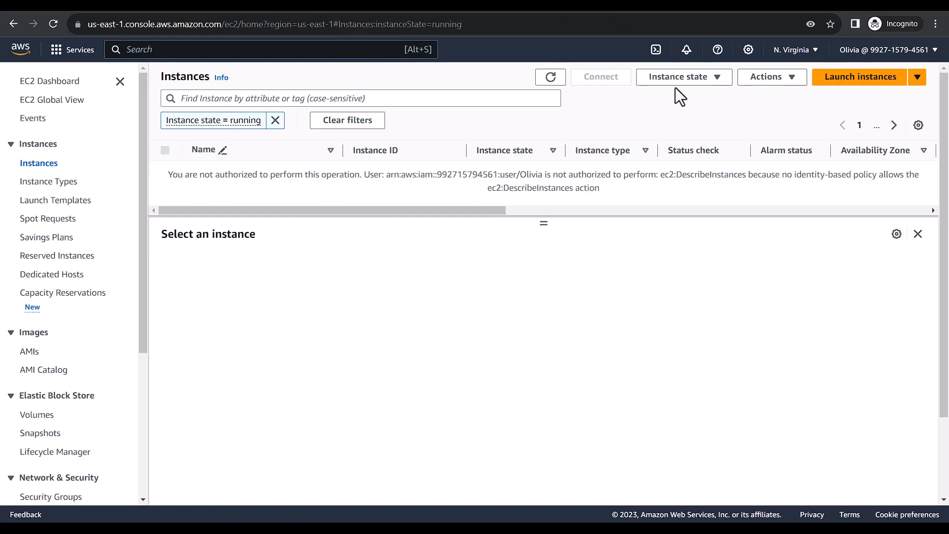
{"action": "left_click", "coordinate": [550, 79]}
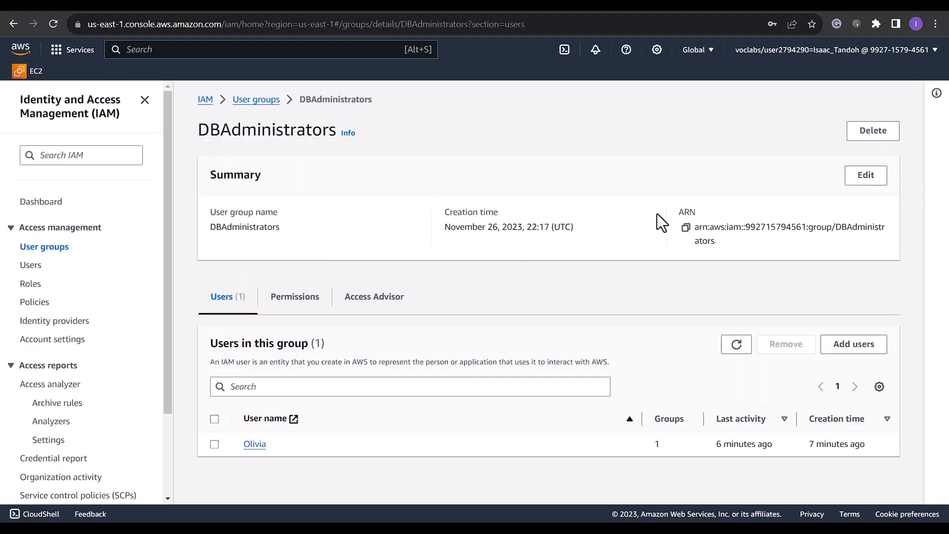
Filter the new user's Access Advisor history to Services accessed
{"action": "left_click", "coordinate": [30, 265]}
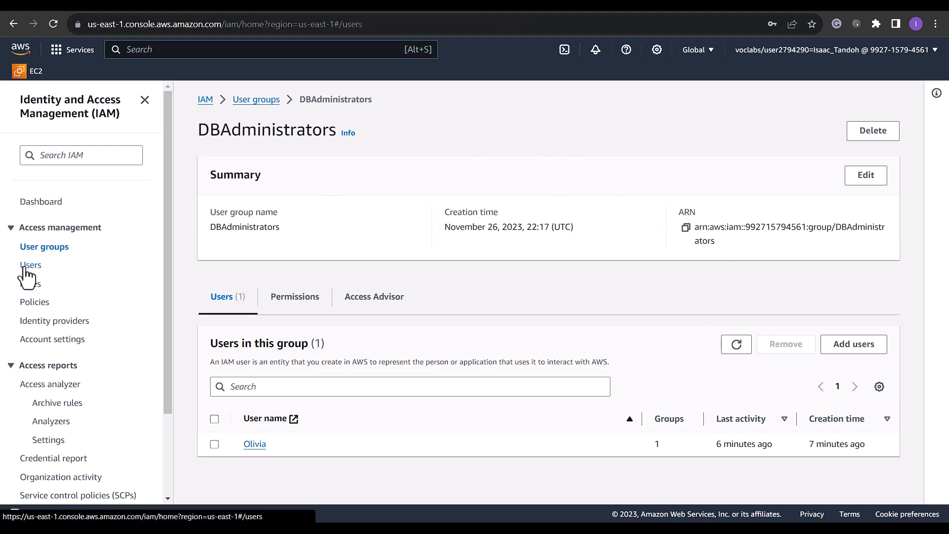
{"action": "left_click", "coordinate": [258, 274]}
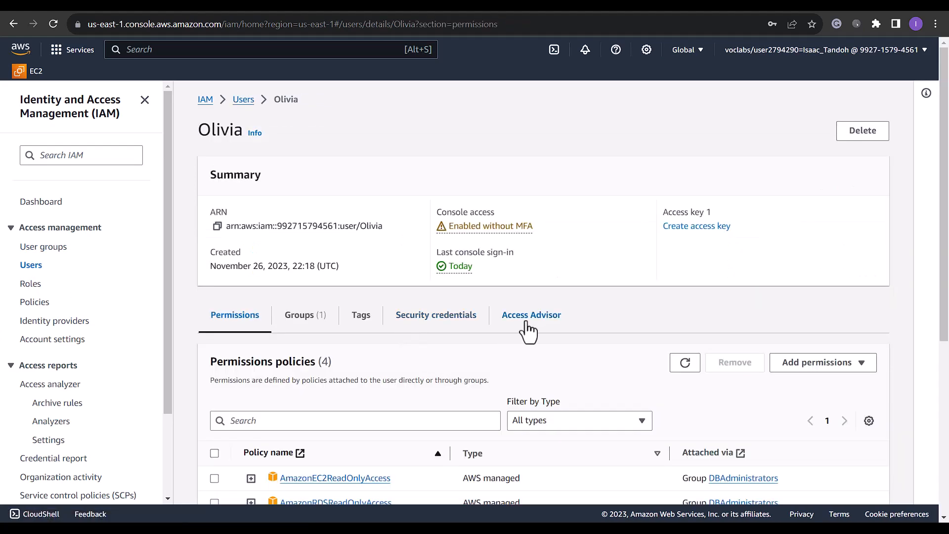
{"action": "left_click", "coordinate": [528, 328]}
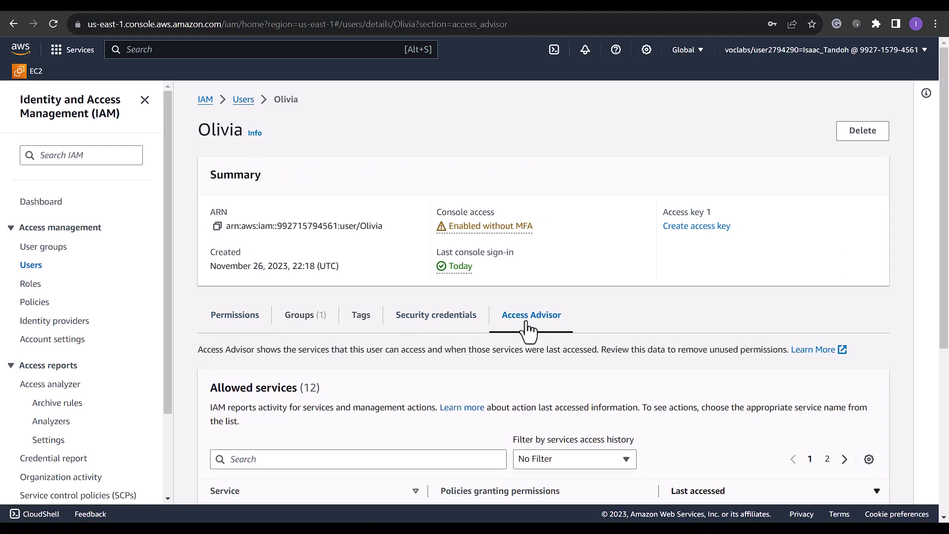
{"action": "scroll", "coordinate": [502, 378], "scroll_direction": "down", "scroll_amount": 1}
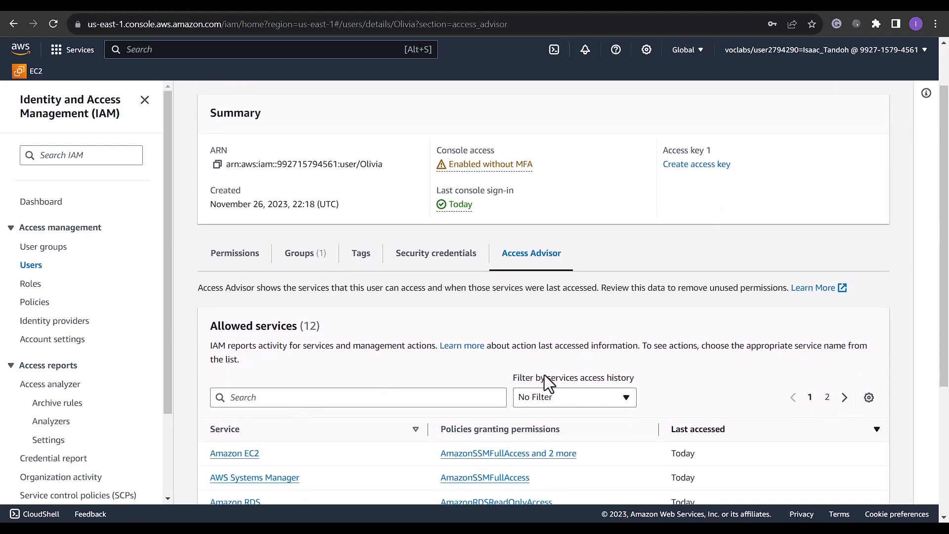
{"action": "scroll", "coordinate": [492, 346], "scroll_direction": "down", "scroll_amount": 2}
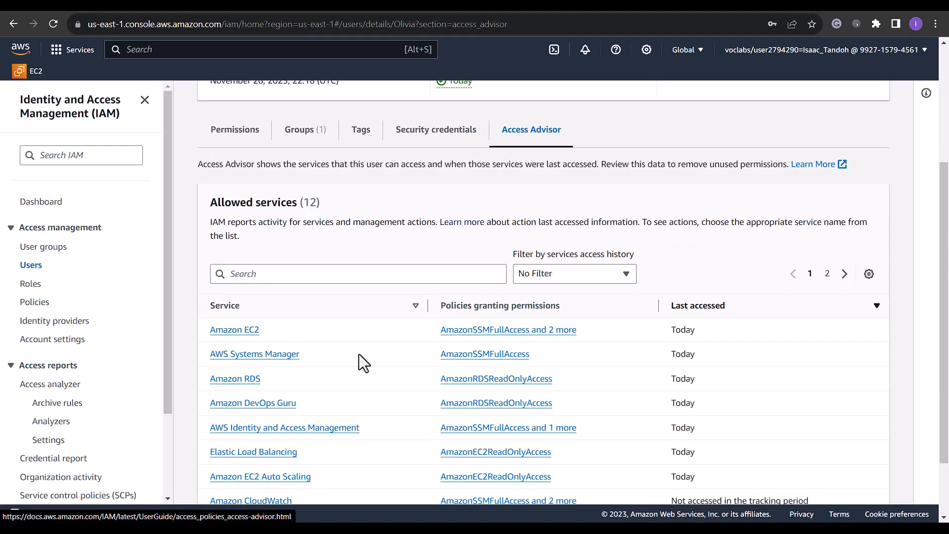
{"action": "left_click", "coordinate": [568, 278]}
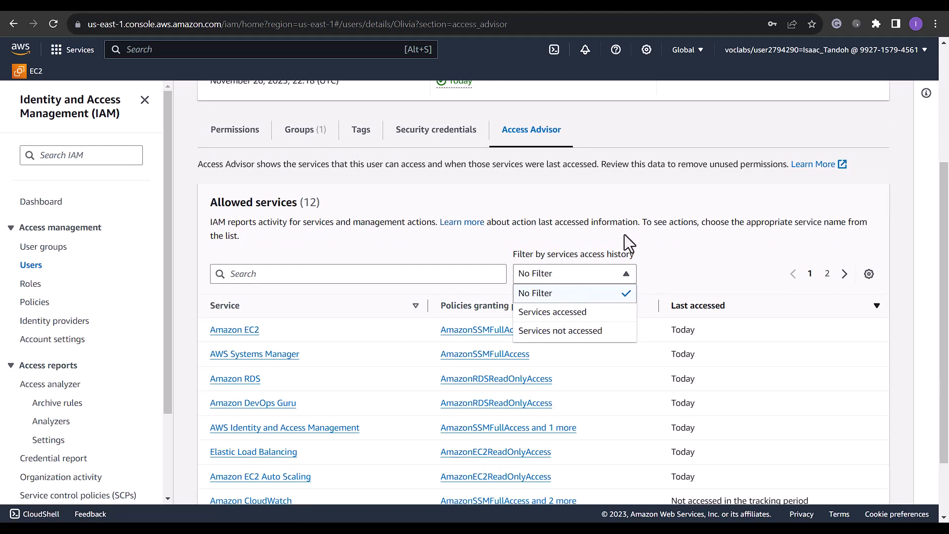
{"action": "left_click", "coordinate": [542, 235]}
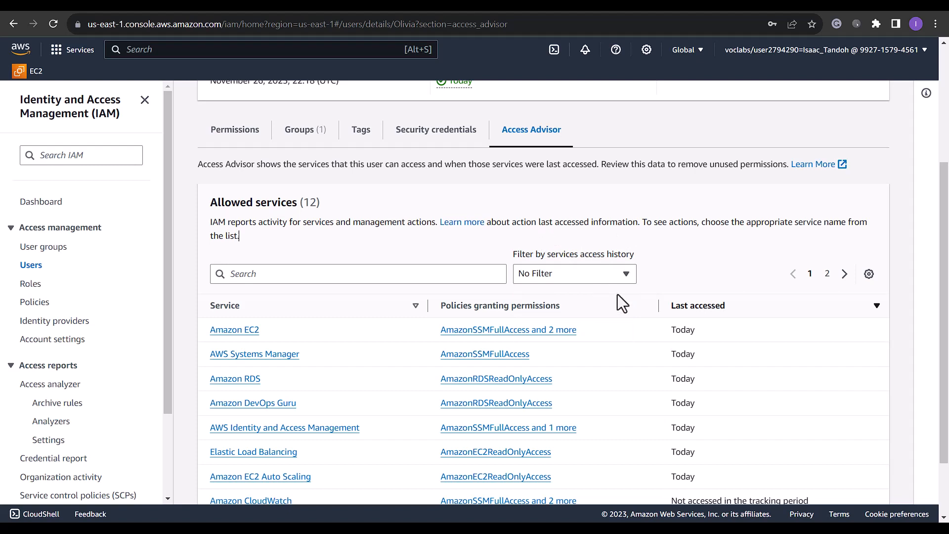
{"action": "left_click", "coordinate": [554, 277]}
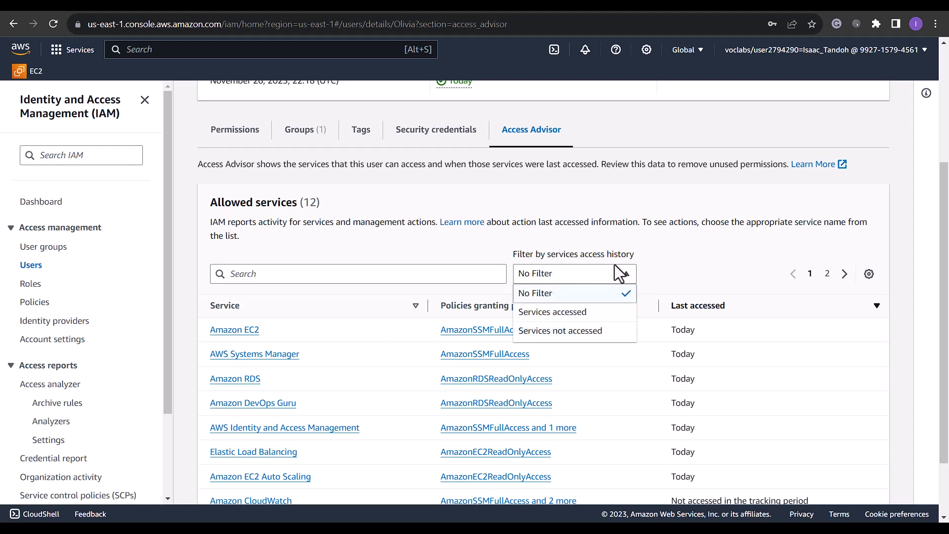
{"action": "left_click", "coordinate": [549, 314]}
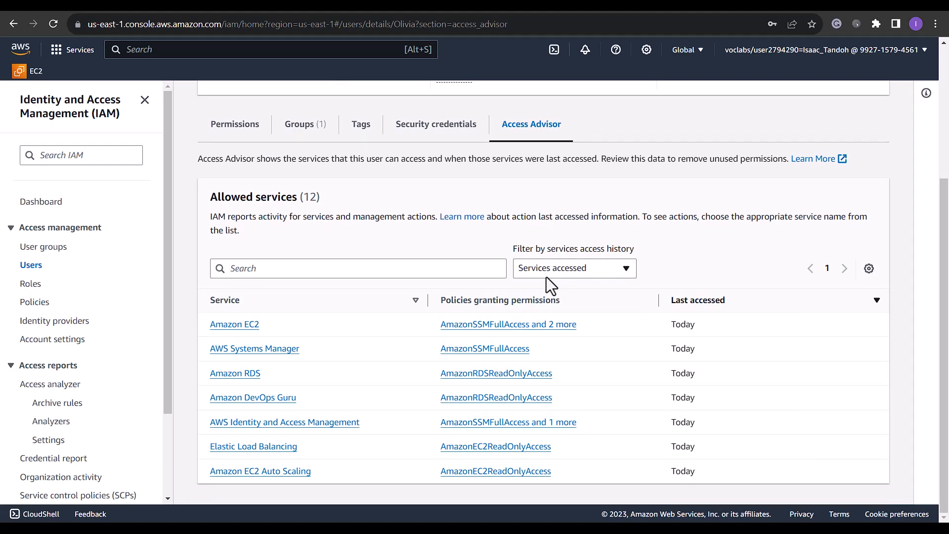
{"action": "scroll", "coordinate": [574, 268], "scroll_direction": "up", "scroll_amount": 4}
{"action": "scroll", "coordinate": [592, 290], "scroll_direction": "down", "scroll_amount": 3}
{"action": "scroll", "coordinate": [592, 290], "scroll_direction": "down", "scroll_amount": 1}
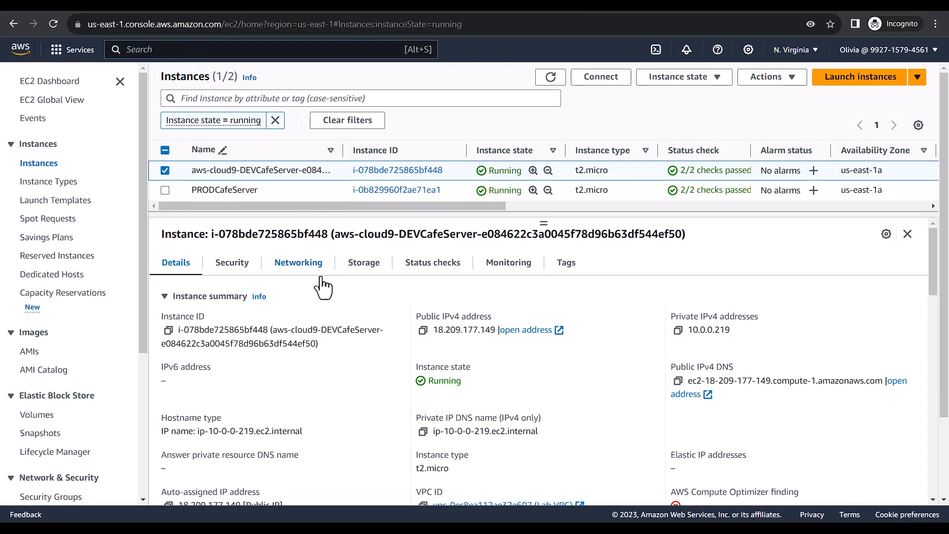
Follow the instance's CafeRole link and view its three permission policies, including ReadParameterStore
{"action": "scroll", "coordinate": [265, 366], "scroll_direction": "down", "scroll_amount": 5}
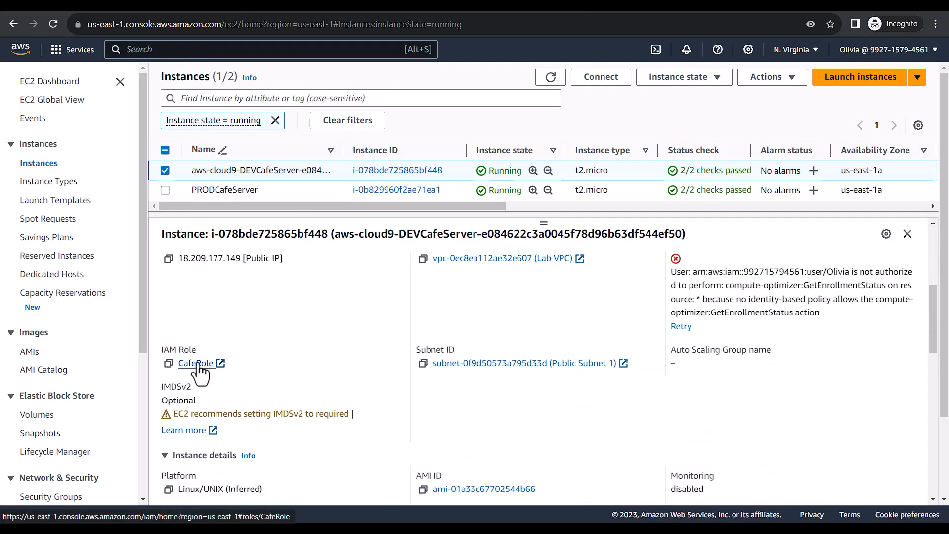
{"action": "left_click", "coordinate": [199, 363]}
{"action": "scroll", "coordinate": [232, 329], "scroll_direction": "down", "scroll_amount": 3}
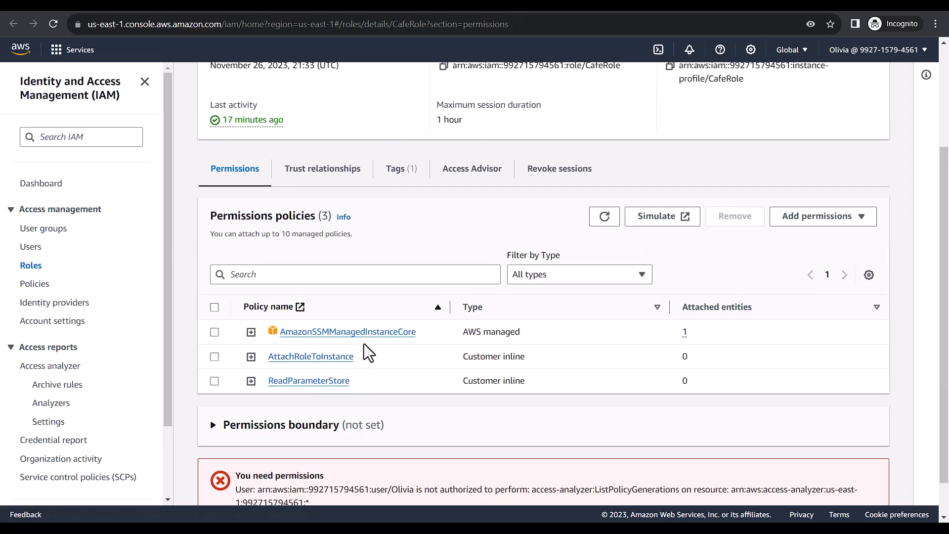
Expand the AmazonSSMManagedInstanceCore policy JSON and highlight its ssm:GetParameter and GetParameters permissions
{"action": "scroll", "coordinate": [254, 287], "scroll_direction": "down", "scroll_amount": 1}
{"action": "left_click", "coordinate": [250, 286]}
{"action": "scroll", "coordinate": [340, 265], "scroll_direction": "down", "scroll_amount": 3}
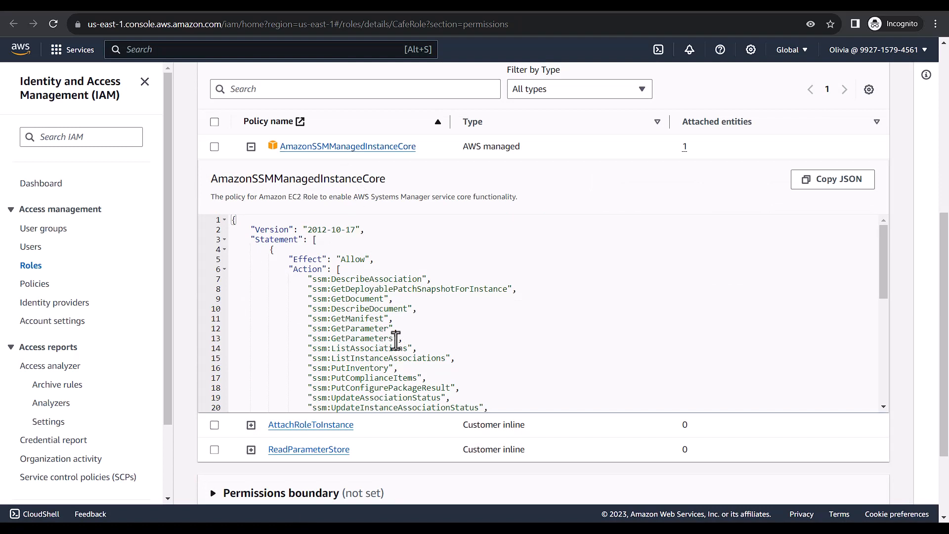
{"action": "left_click_drag", "start_coordinate": [402, 340], "coordinate": [305, 321]}
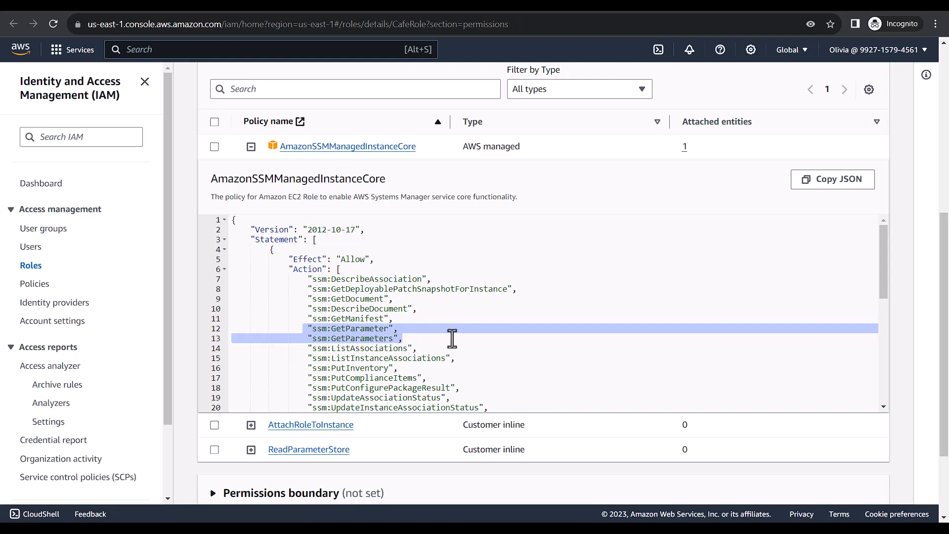
{"action": "left_click", "coordinate": [415, 340]}
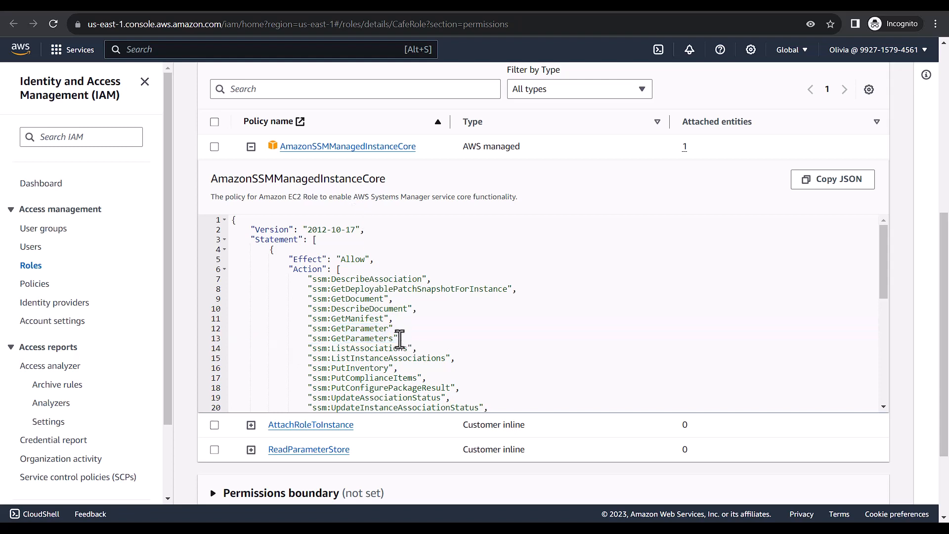
{"action": "left_click_drag", "start_coordinate": [403, 340], "coordinate": [307, 328]}
{"action": "left_click", "coordinate": [356, 339]}
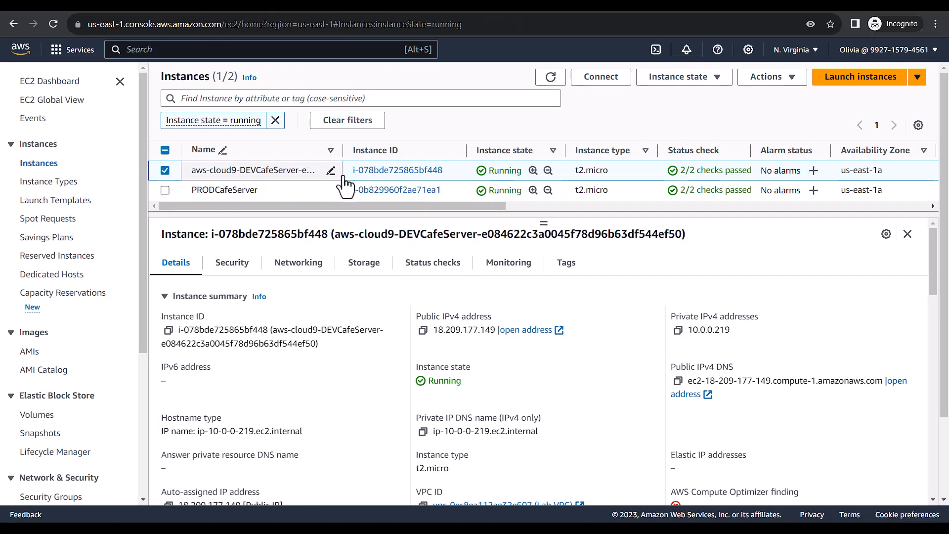
Copy the instance's public IPv4 address and load it with a /vafe path in an Incognito window
{"action": "left_click", "coordinate": [423, 331]}
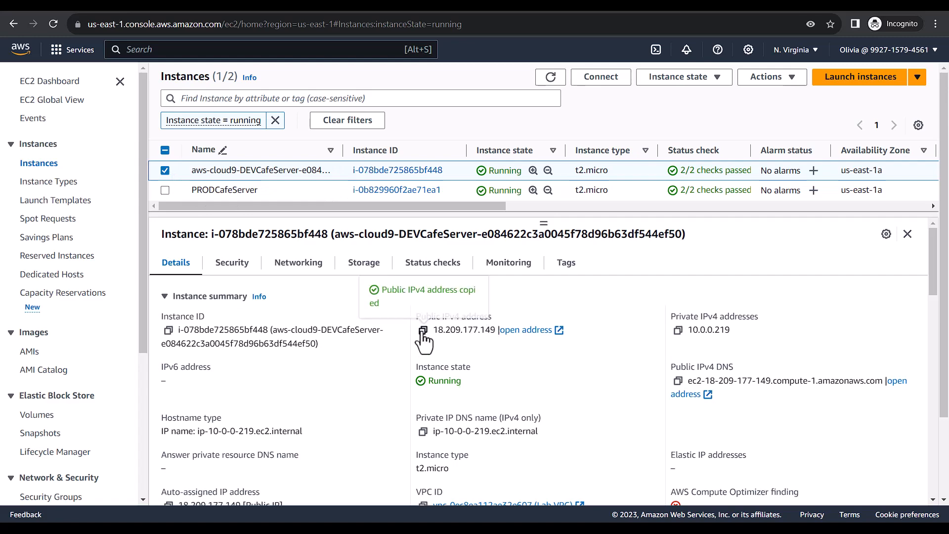
{"action": "key", "text": "ctrl+shift+n"}
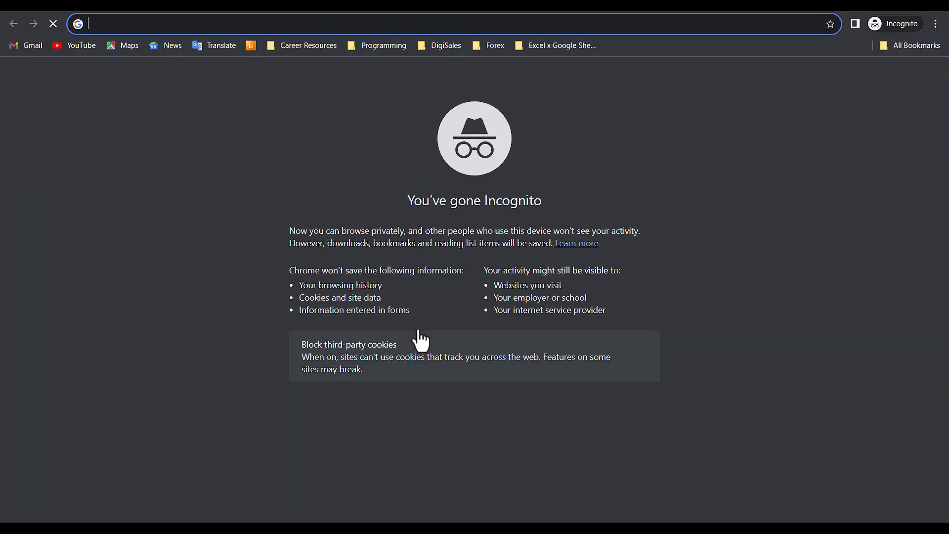
{"action": "key", "text": "ctrl+v"}
{"action": "type", "text": "/vafe"}
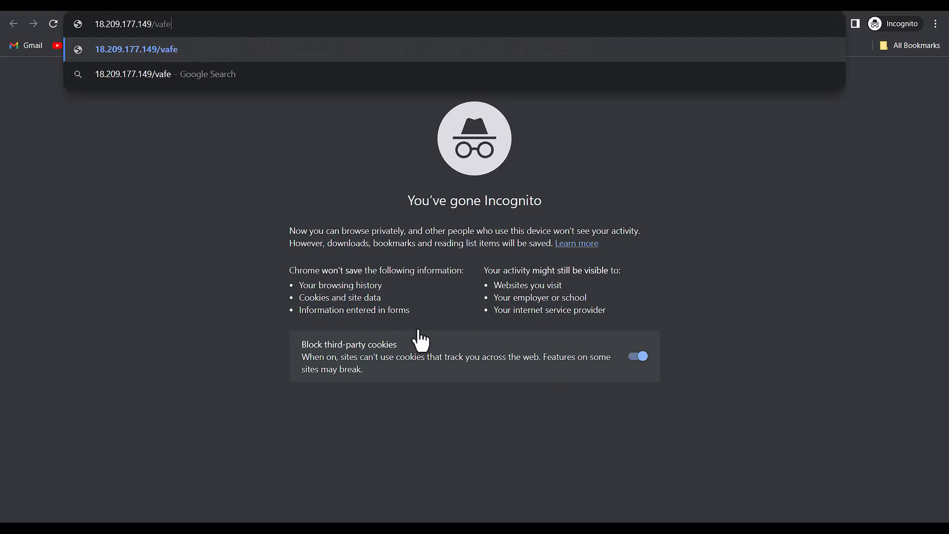
{"action": "key", "text": "Return"}
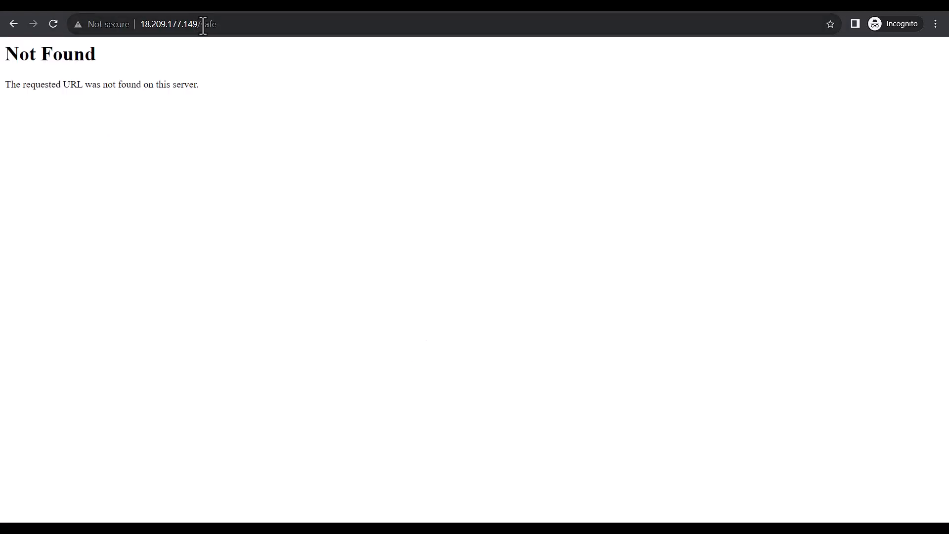
Correct the mistyped path to /cafe and reload to reach the Café DEV Site
{"action": "left_click", "coordinate": [203, 26]}
{"action": "left_click", "coordinate": [203, 26]}
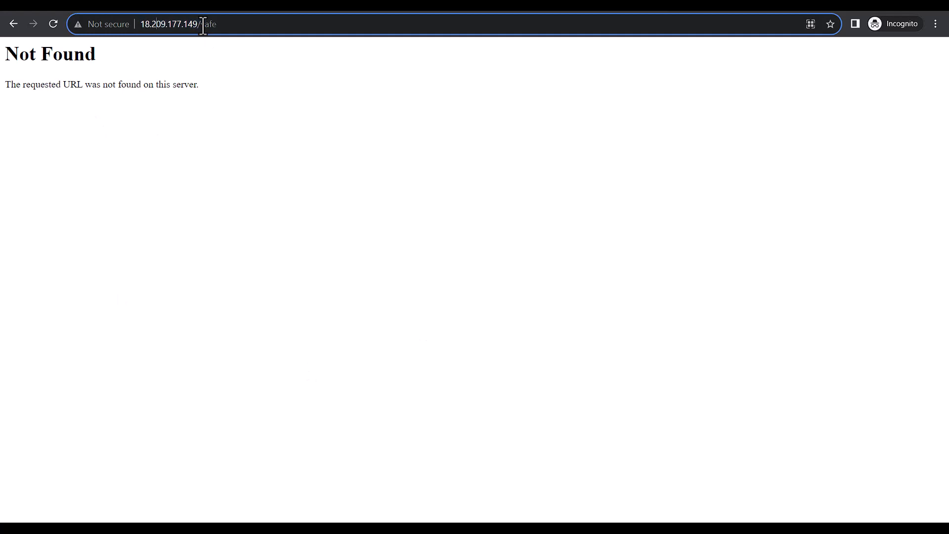
{"action": "key", "text": "BackSpace"}
{"action": "type", "text": "c"}
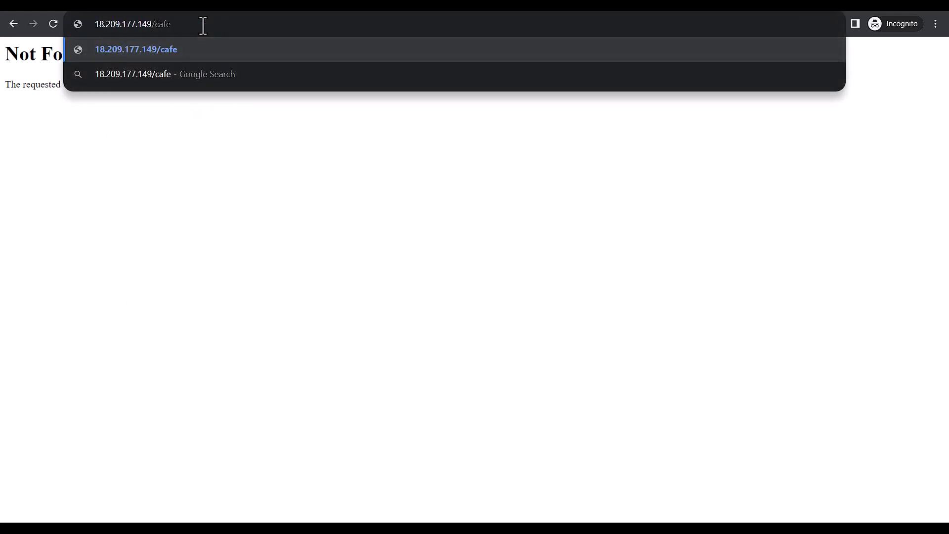
{"action": "key", "text": "Return"}
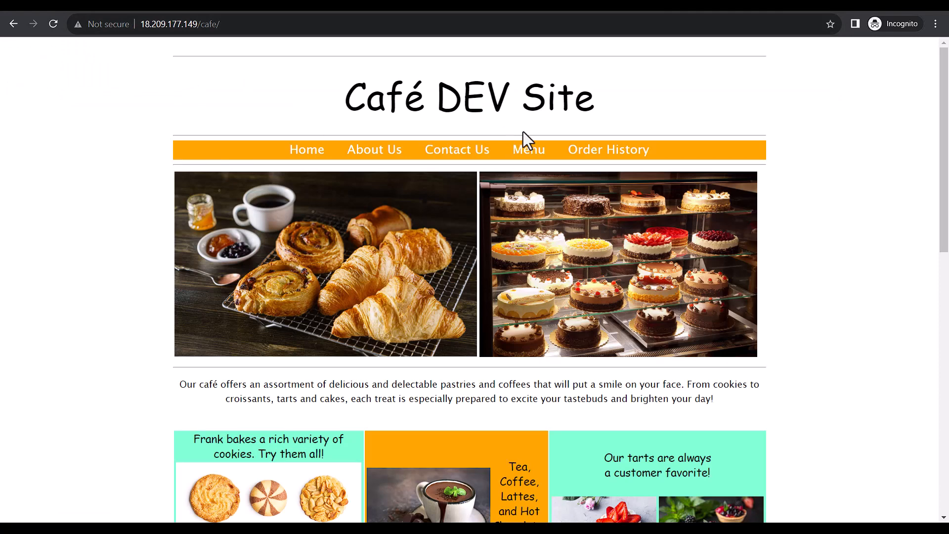
Open the Café DEV Site Menu page, which shows a database access-denied error for root
{"action": "left_click", "coordinate": [528, 148]}
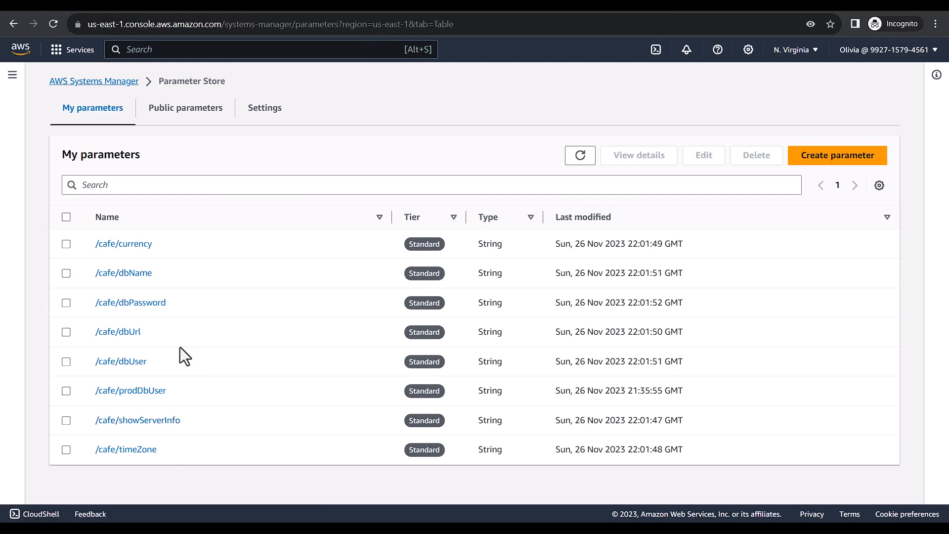
{"action": "left_click", "coordinate": [129, 333]}
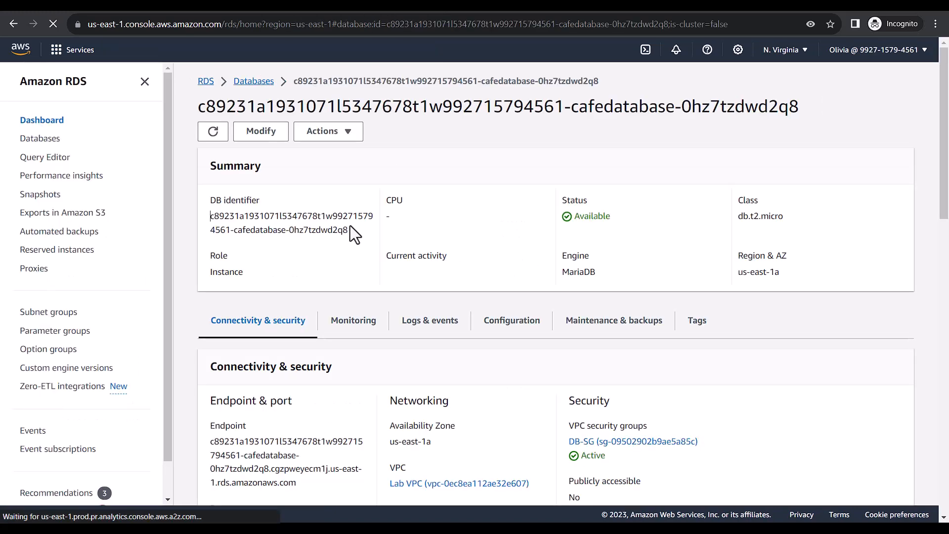
{"action": "left_click_drag", "start_coordinate": [298, 421], "coordinate": [209, 383]}
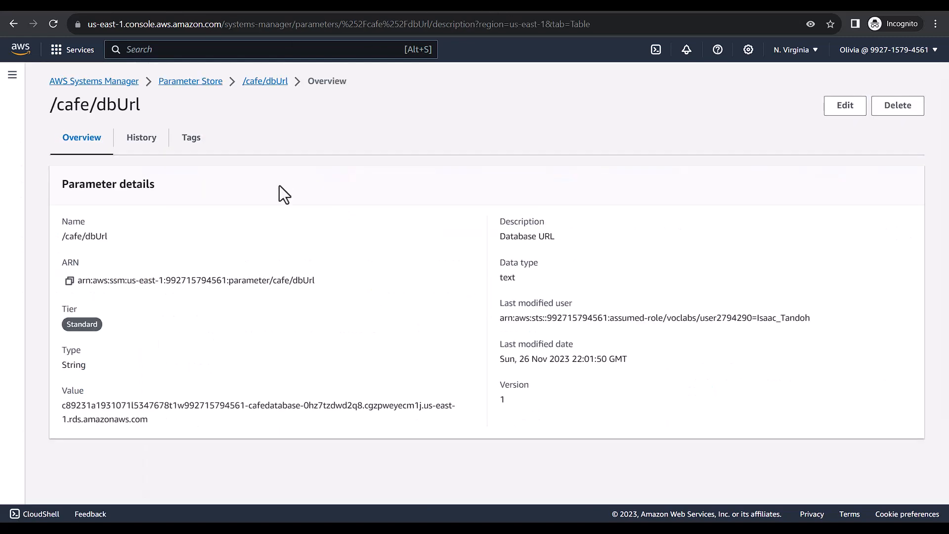
{"action": "left_click", "coordinate": [179, 86]}
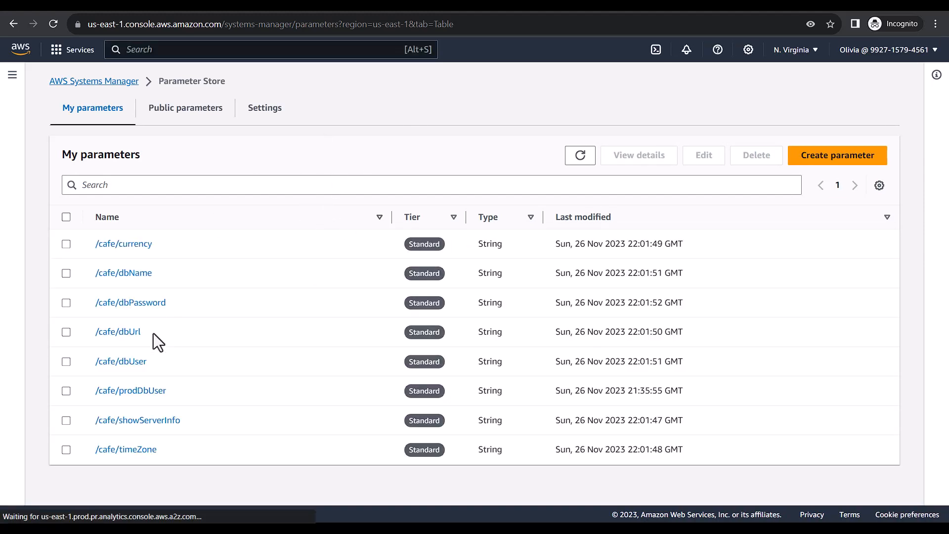
{"action": "left_click", "coordinate": [133, 390]}
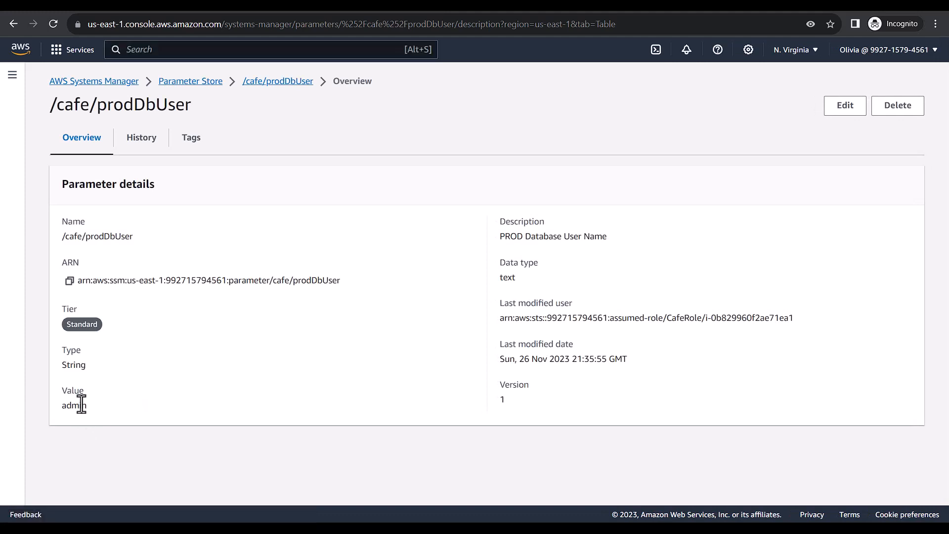
{"action": "key", "text": "ctrl+c"}
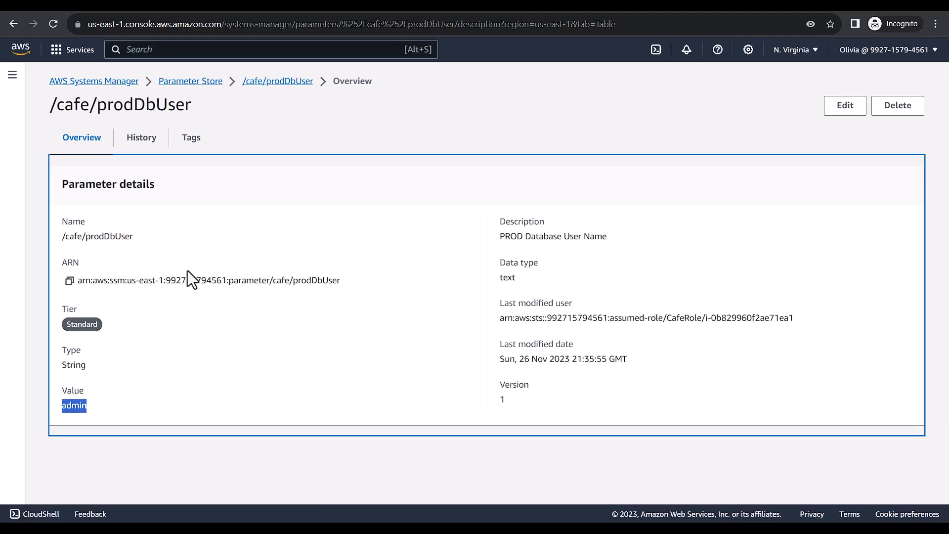
{"action": "left_click", "coordinate": [198, 82]}
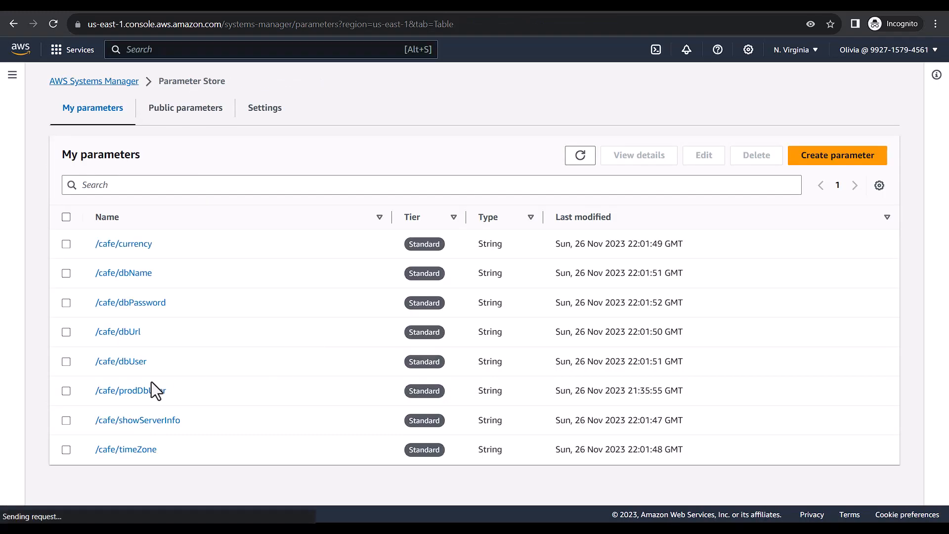
Edit /cafe/dbUser, overwrite its Value 'root' with 'admin', and save the changes
{"action": "left_click", "coordinate": [105, 362]}
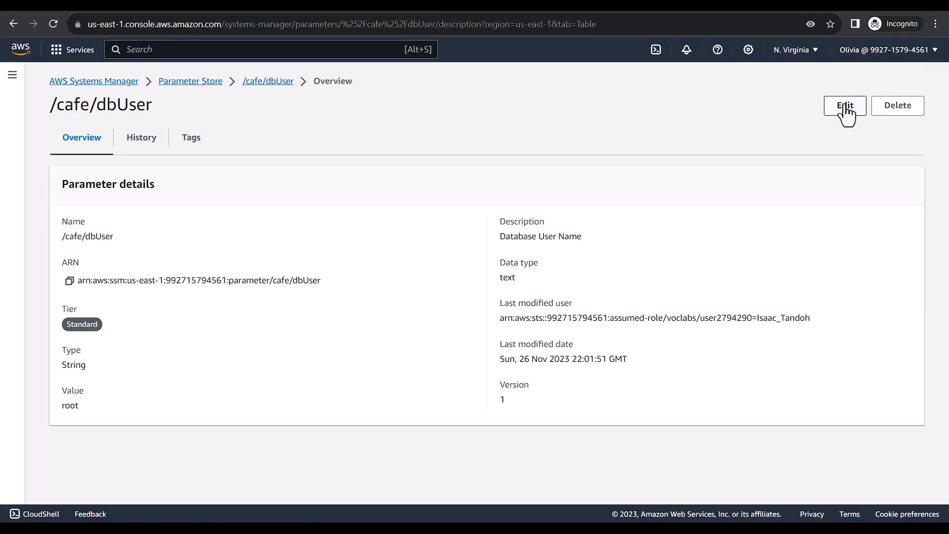
{"action": "left_click", "coordinate": [842, 108]}
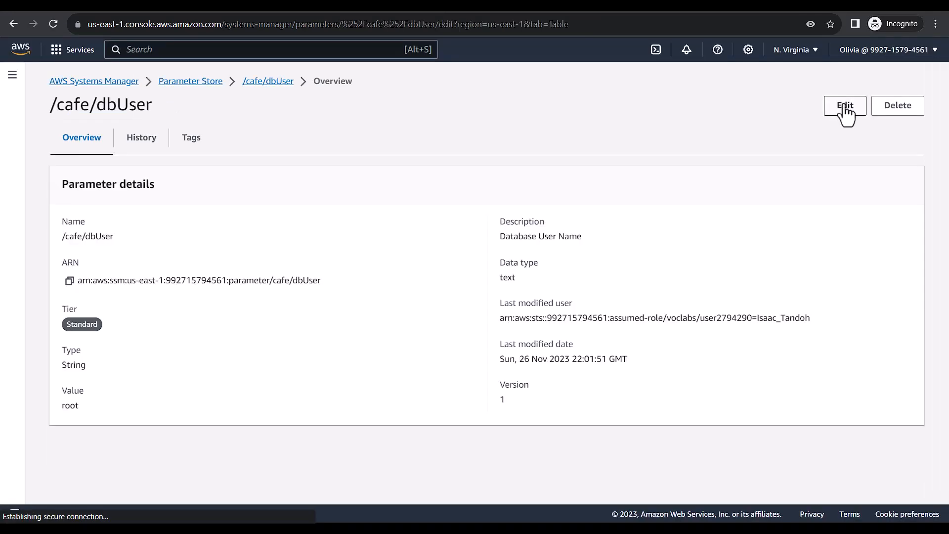
{"action": "scroll", "coordinate": [218, 331], "scroll_direction": "down", "scroll_amount": 2}
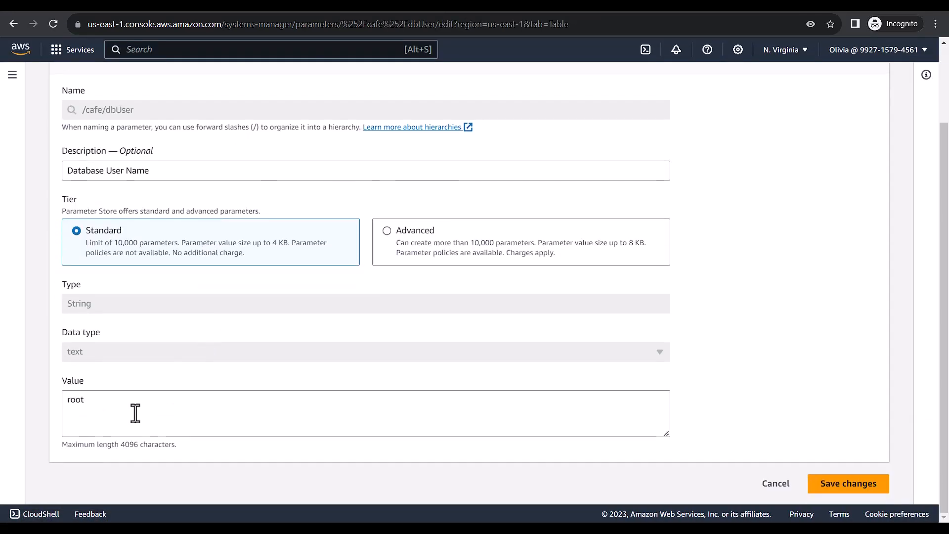
{"action": "left_click_drag", "start_coordinate": [114, 405], "coordinate": [10, 417]}
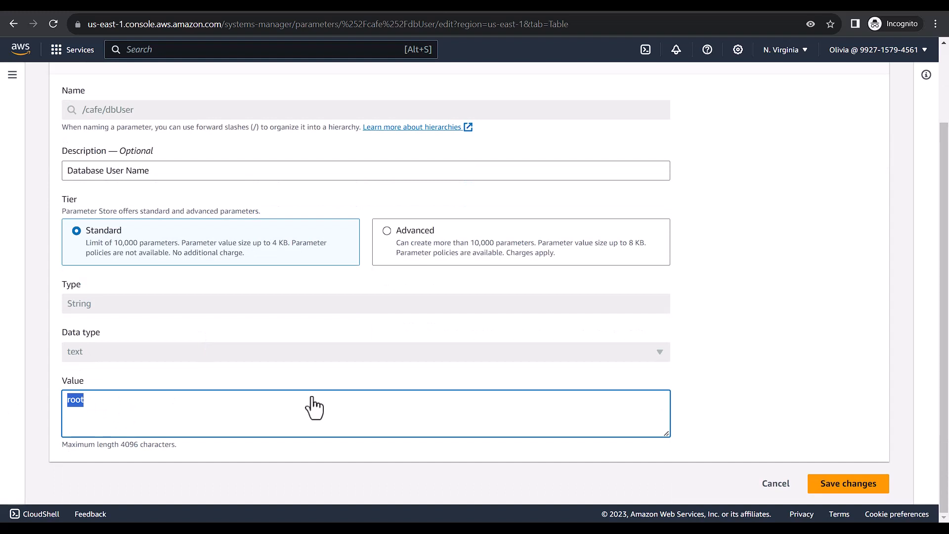
{"action": "type", "text": "admin"}
{"action": "left_click", "coordinate": [849, 487]}
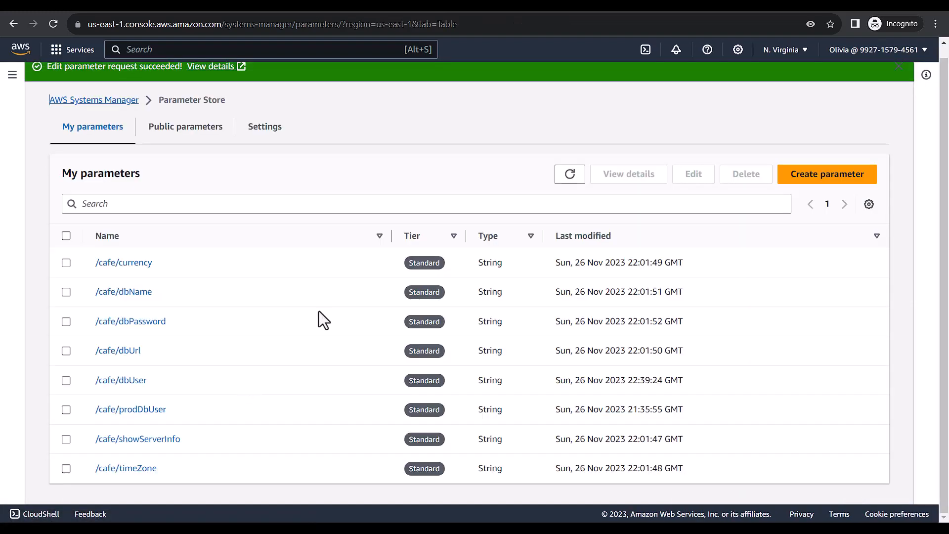
Reload the Café Menu, set Croissant quantity to 3 ($4.50), and submit the order
{"action": "left_click", "coordinate": [660, 5]}
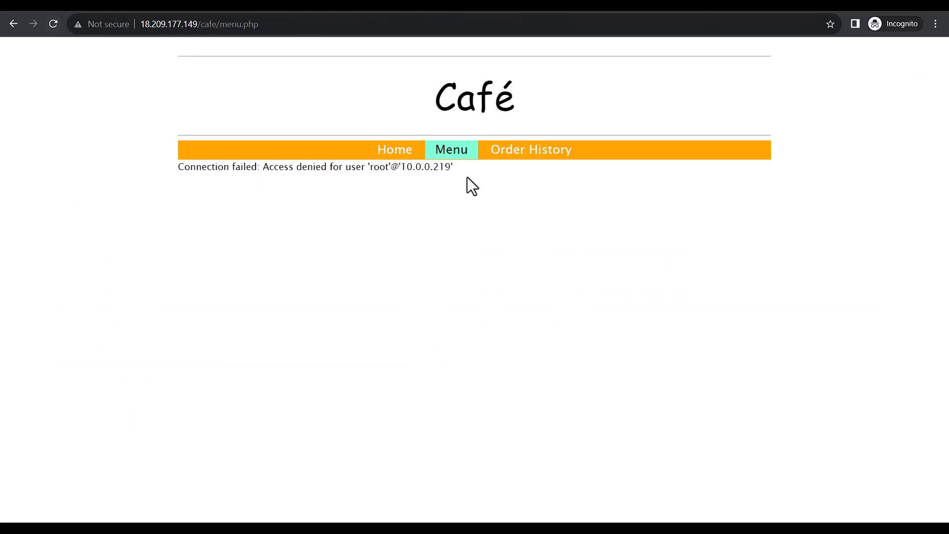
{"action": "left_click", "coordinate": [448, 151]}
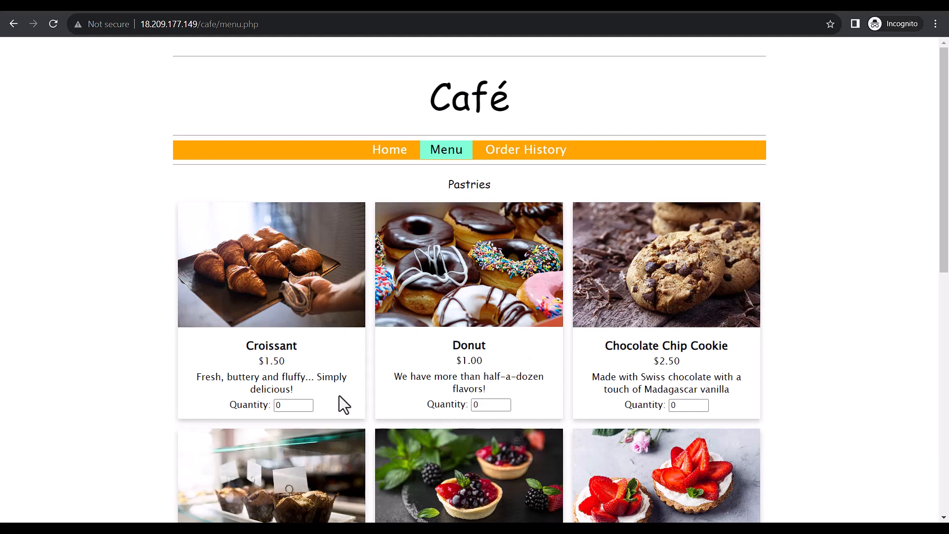
{"action": "triple_click", "coordinate": [306, 404]}
{"action": "scroll", "coordinate": [528, 378], "scroll_direction": "down", "scroll_amount": 10}
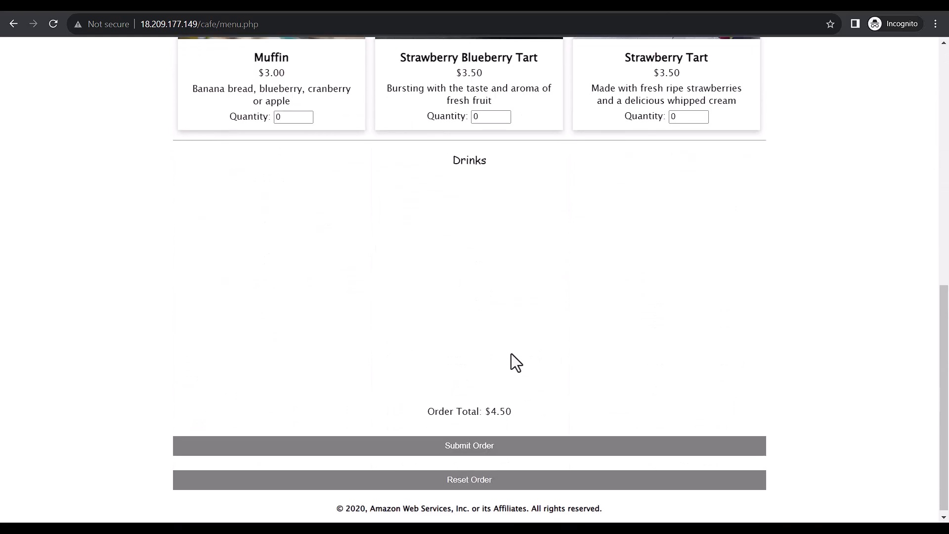
{"action": "left_click", "coordinate": [475, 447]}
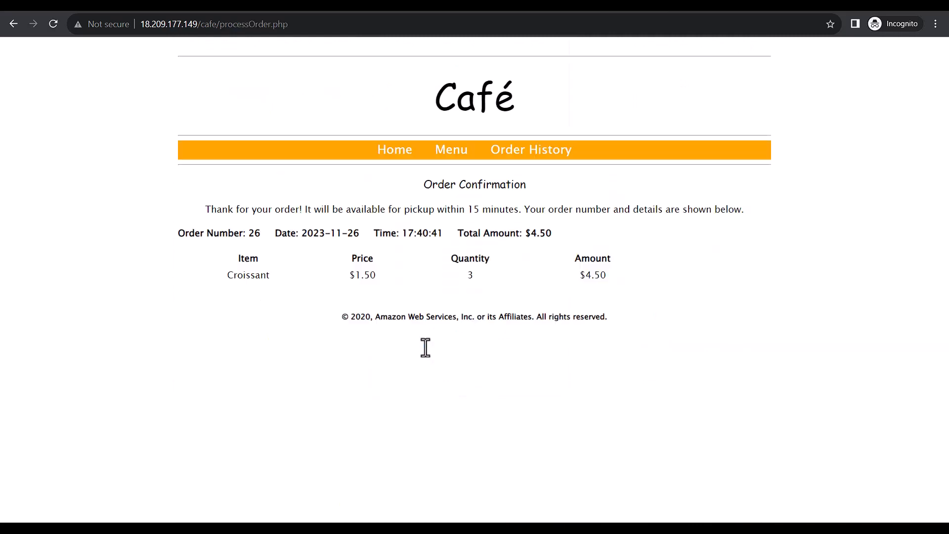